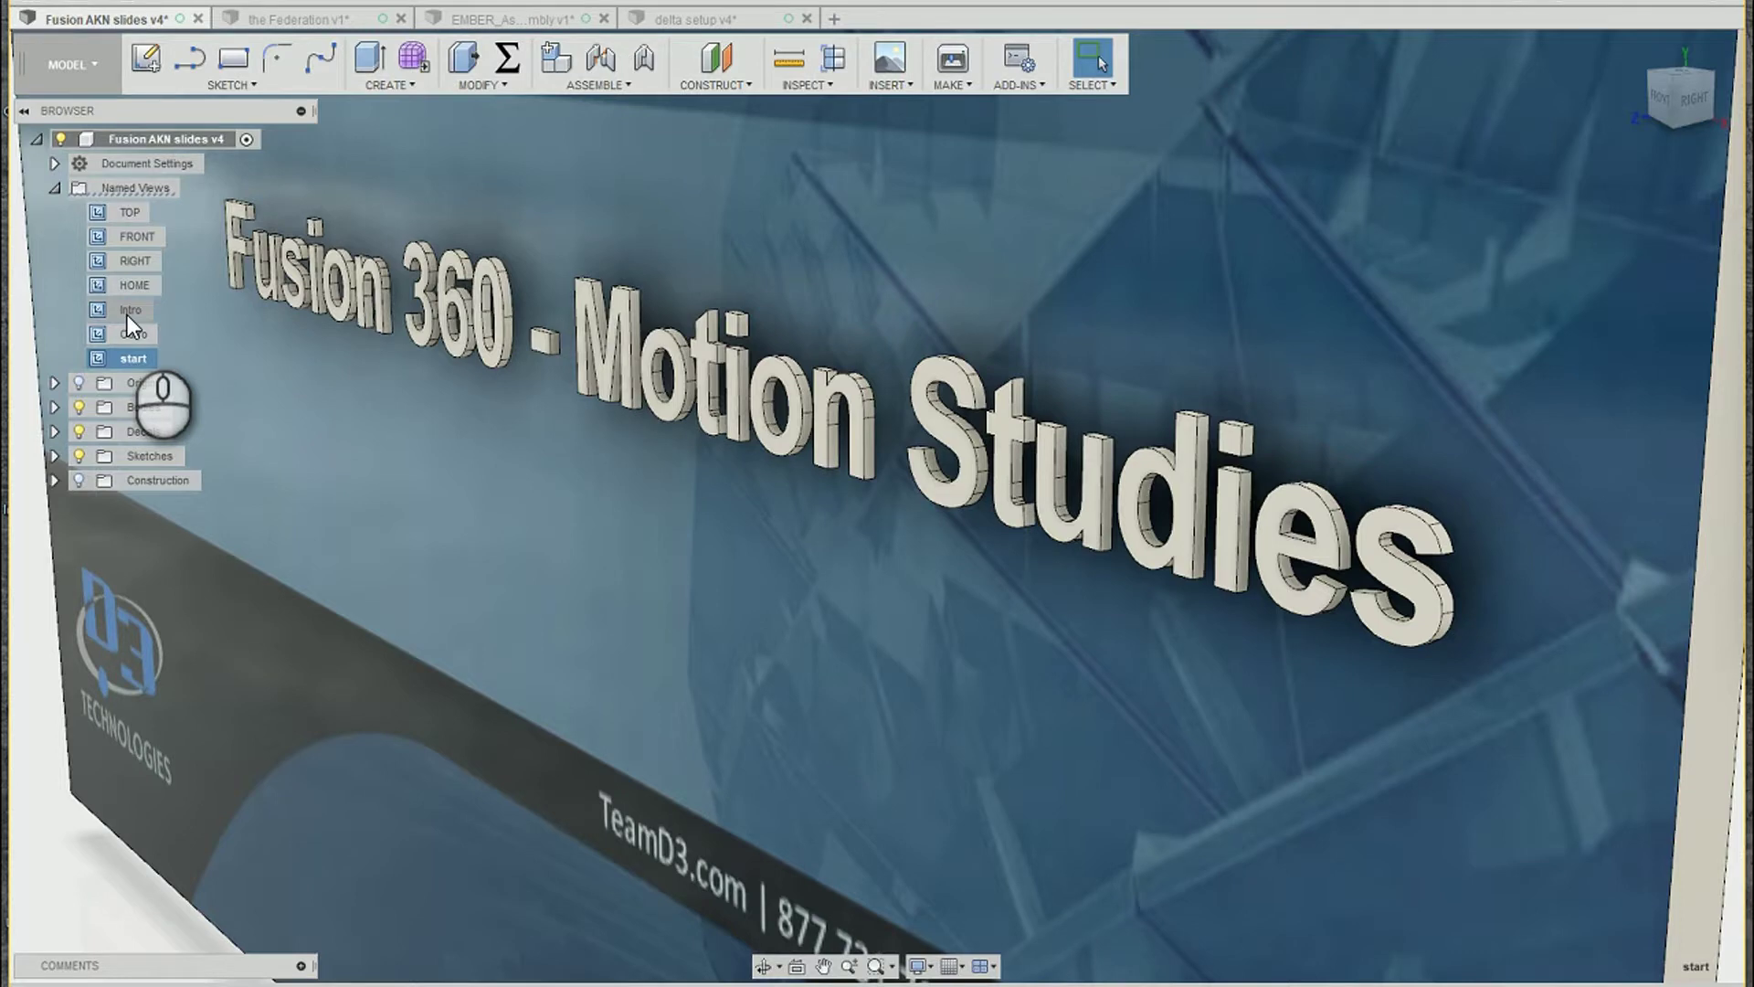
Step: Show the Intro named view with the 'Fusion 360 - Motion Studies' title slide
{"action": "double_click", "coordinate": [128, 310]}
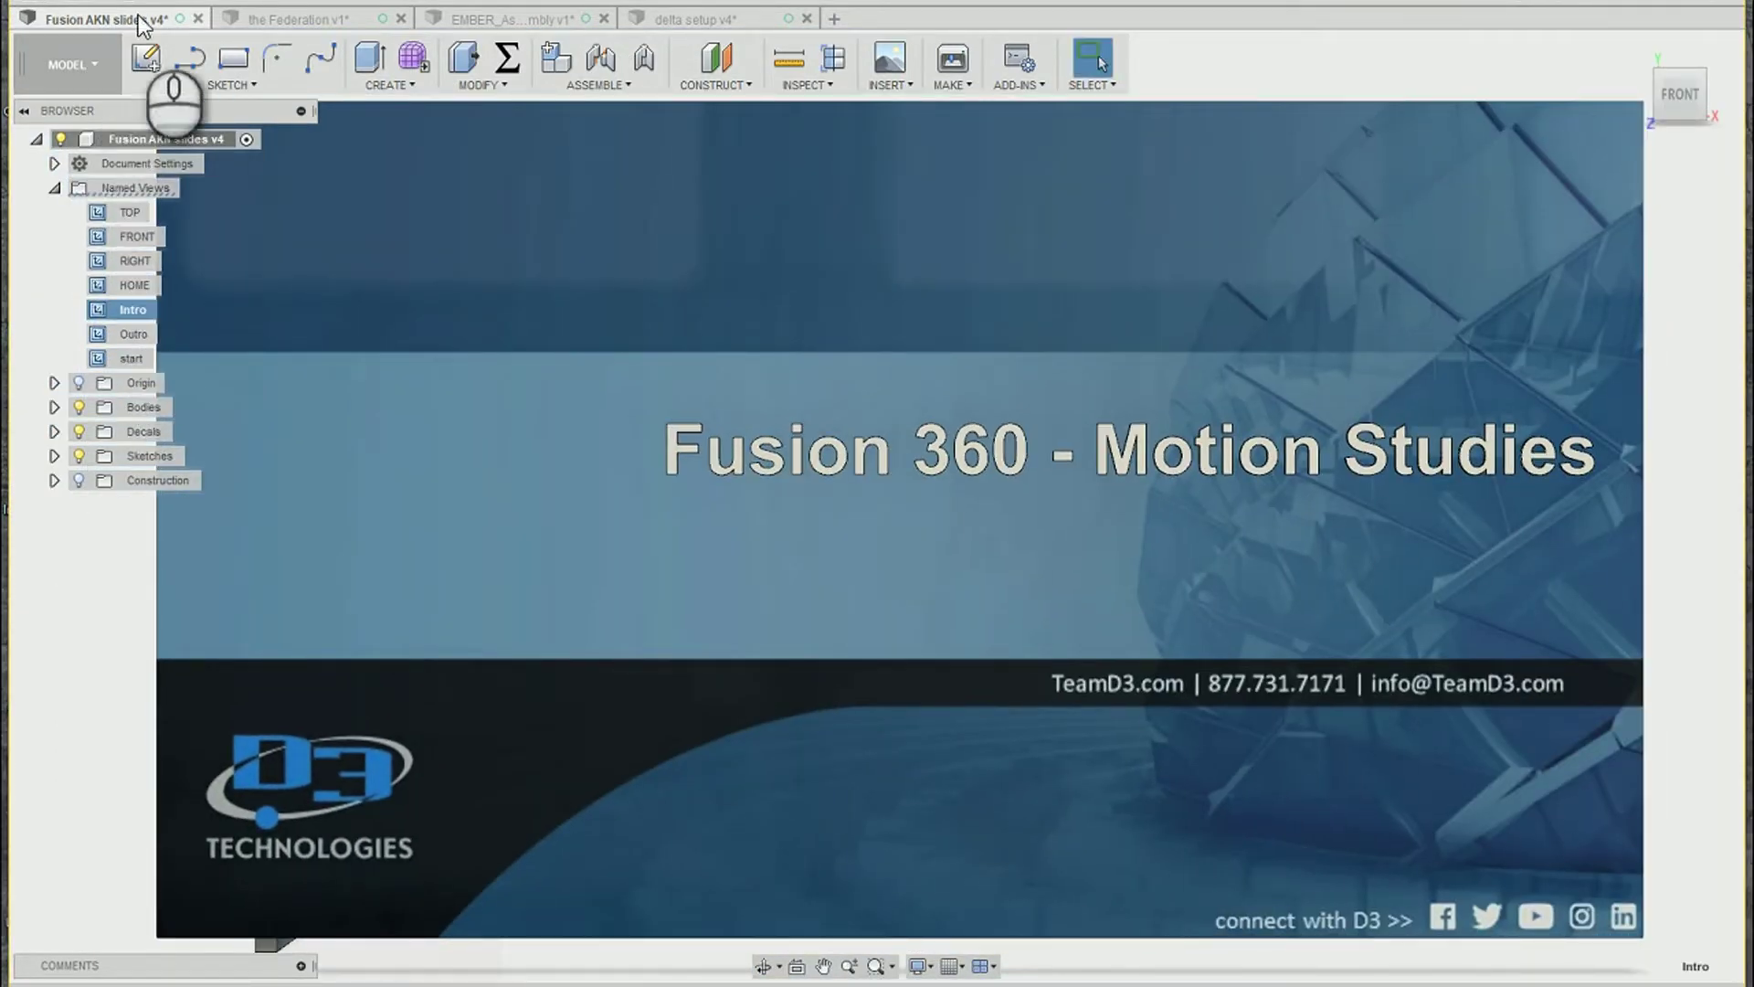
Step: Switch to the delta setup v4 assembly and orbit around the printer
{"action": "left_click", "coordinate": [656, 11]}
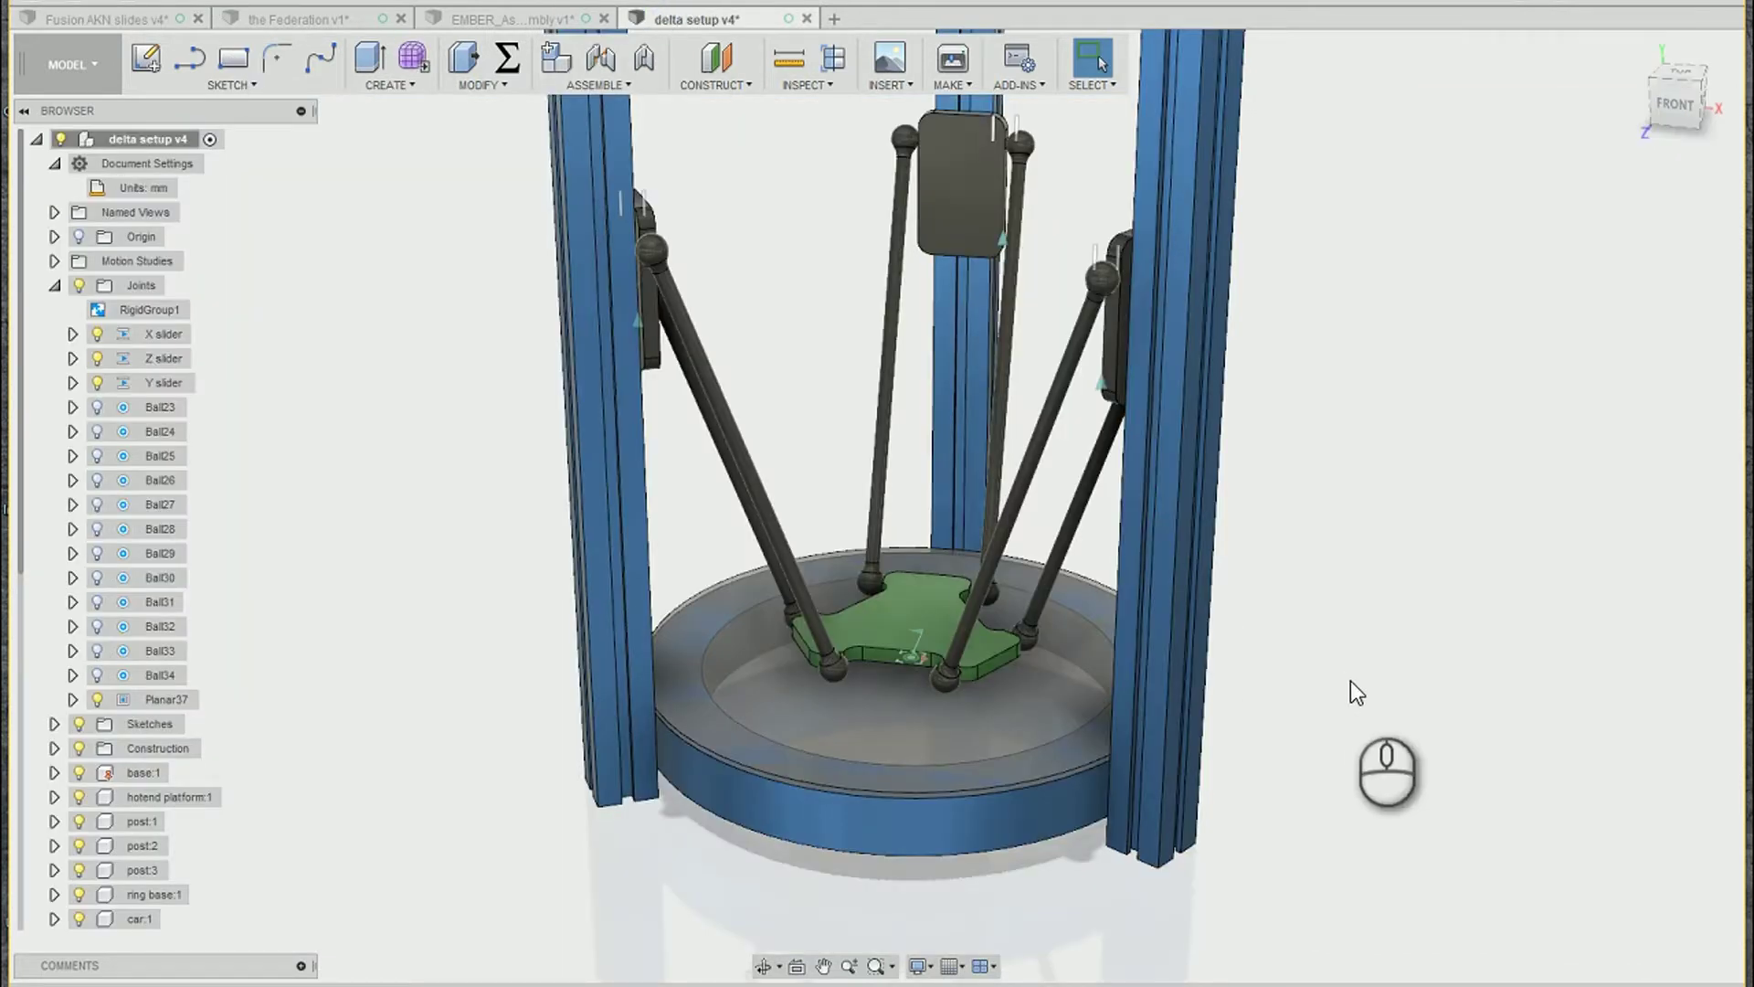
{"action": "middle_click_drag", "start_coordinate": [1345, 683], "coordinate": [1169, 866], "text": "shift"}
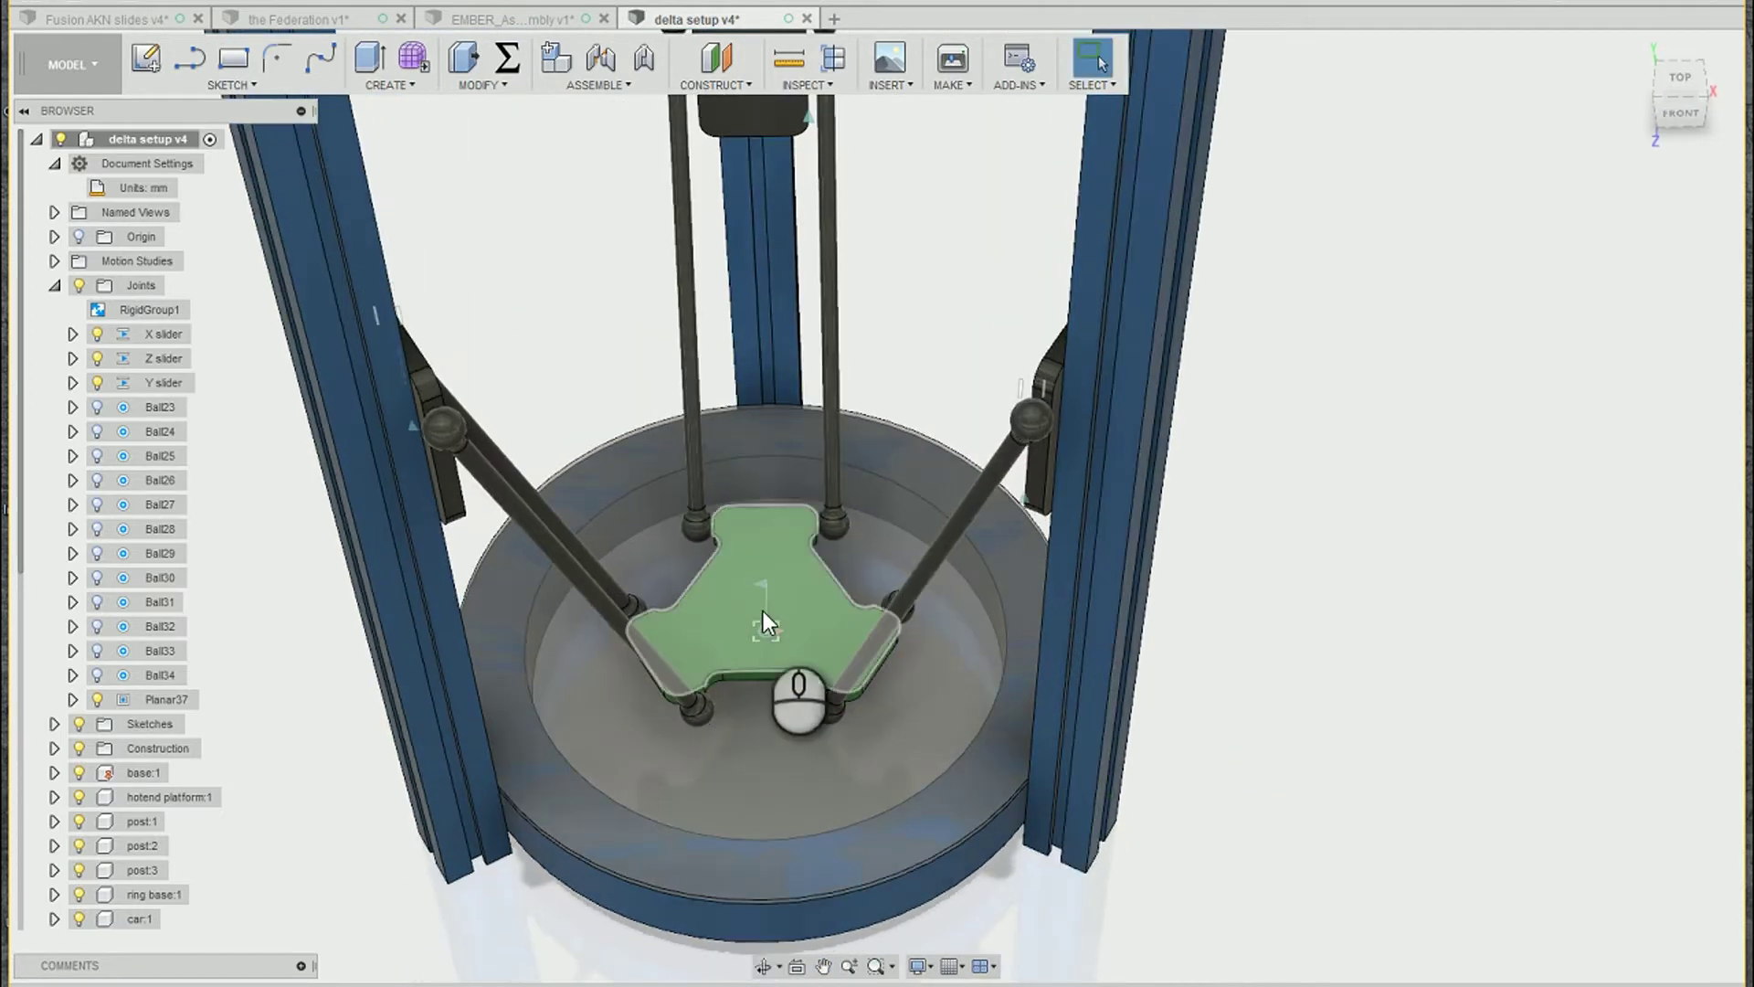
{"action": "mouse_move", "coordinate": [764, 610]}
{"action": "left_mouse_down"}
{"action": "mouse_move", "coordinate": [720, 566]}
{"action": "mouse_move", "coordinate": [832, 535]}
{"action": "mouse_move", "coordinate": [873, 689]}
{"action": "mouse_move", "coordinate": [671, 695]}
{"action": "mouse_move", "coordinate": [659, 553]}
{"action": "mouse_move", "coordinate": [720, 651]}
{"action": "mouse_move", "coordinate": [819, 573]}
{"action": "mouse_move", "coordinate": [870, 629]}
{"action": "mouse_move", "coordinate": [612, 665]}
{"action": "mouse_move", "coordinate": [813, 524]}
{"action": "mouse_move", "coordinate": [753, 588]}
{"action": "mouse_move", "coordinate": [788, 626]}
{"action": "left_mouse_up"}
{"action": "middle_click_drag", "start_coordinate": [1187, 793], "coordinate": [1266, 693], "text": "shift"}
Step: Drag the green platform to test the arms, then revert it to its original pose
{"action": "left_click_drag", "start_coordinate": [912, 595], "coordinate": [875, 623]}
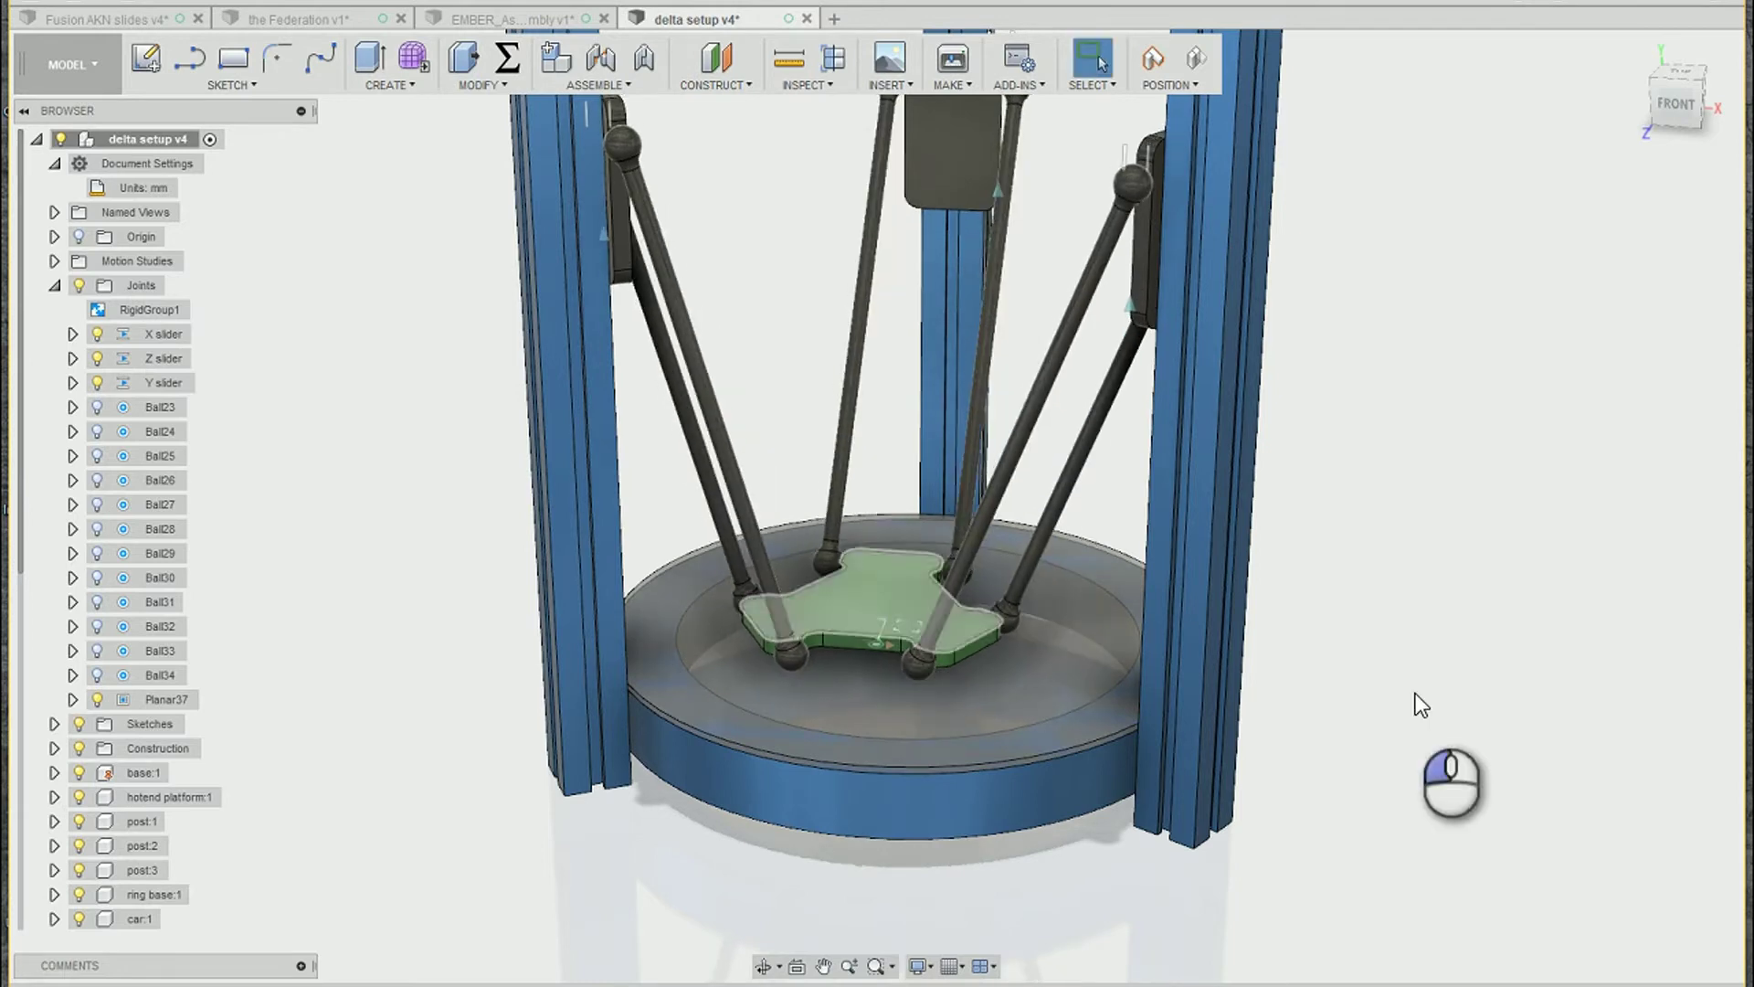
{"action": "middle_click_drag", "start_coordinate": [1371, 745], "coordinate": [1401, 728], "text": "shift"}
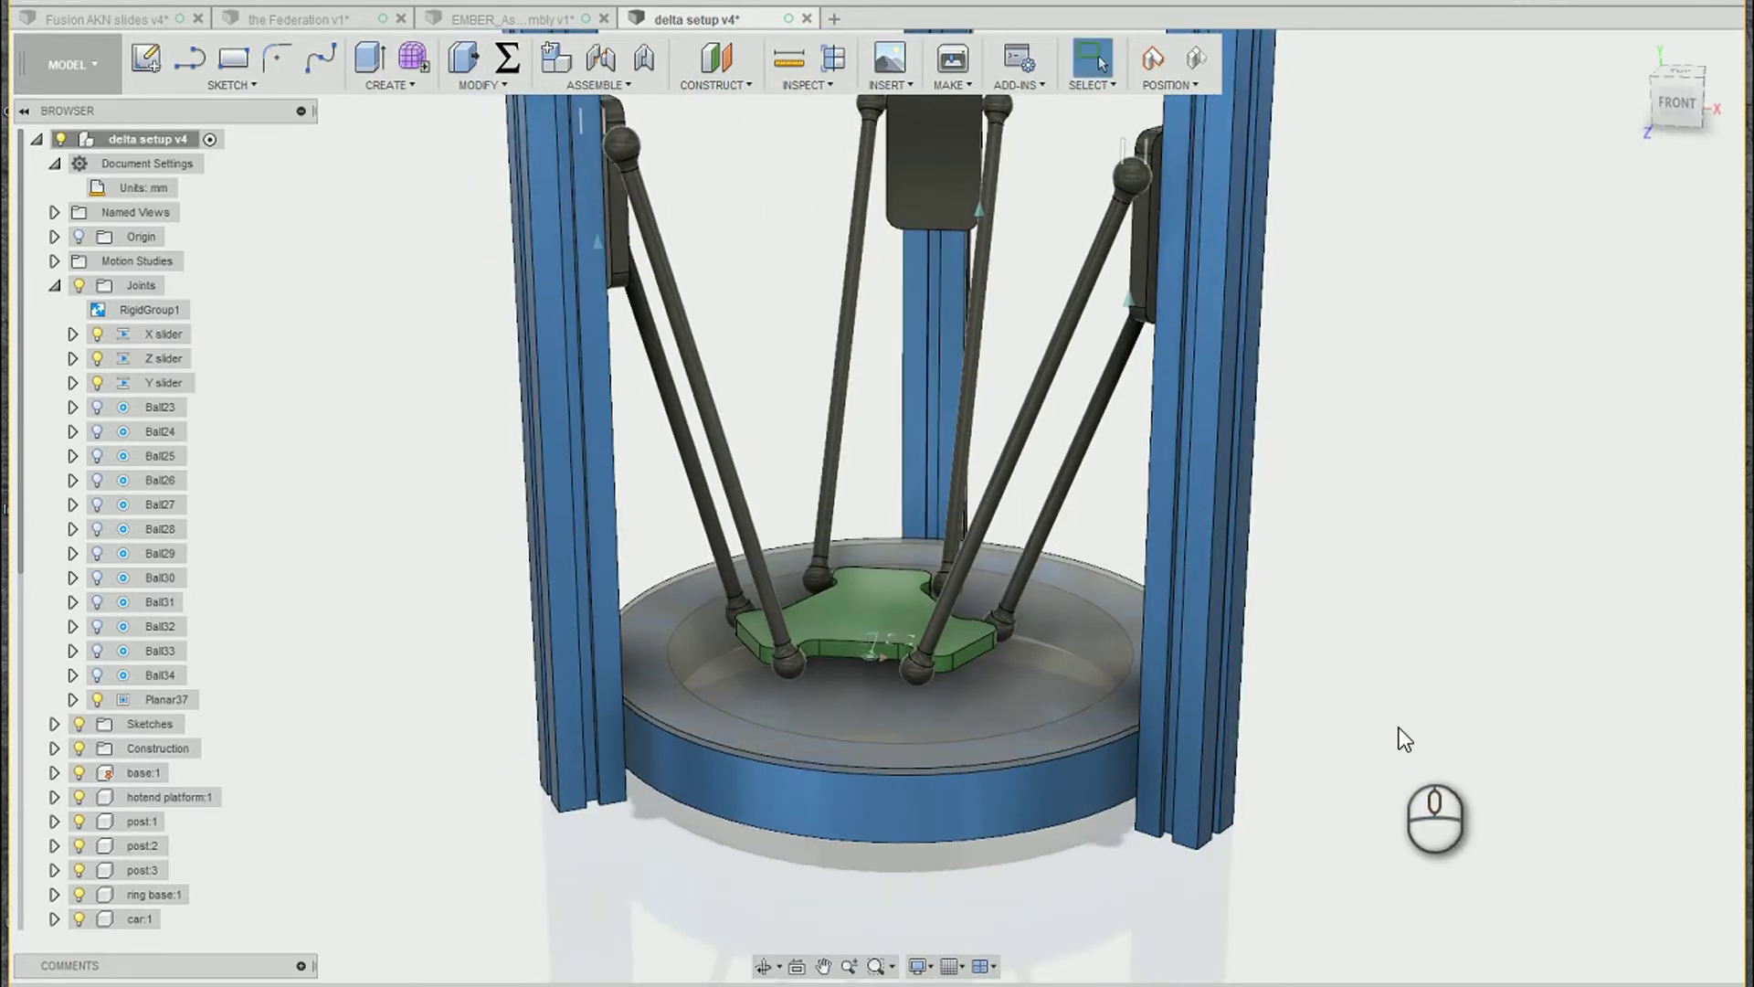
{"action": "left_click", "coordinate": [1200, 55]}
{"action": "middle_click_drag", "start_coordinate": [1468, 529], "coordinate": [1449, 529]}
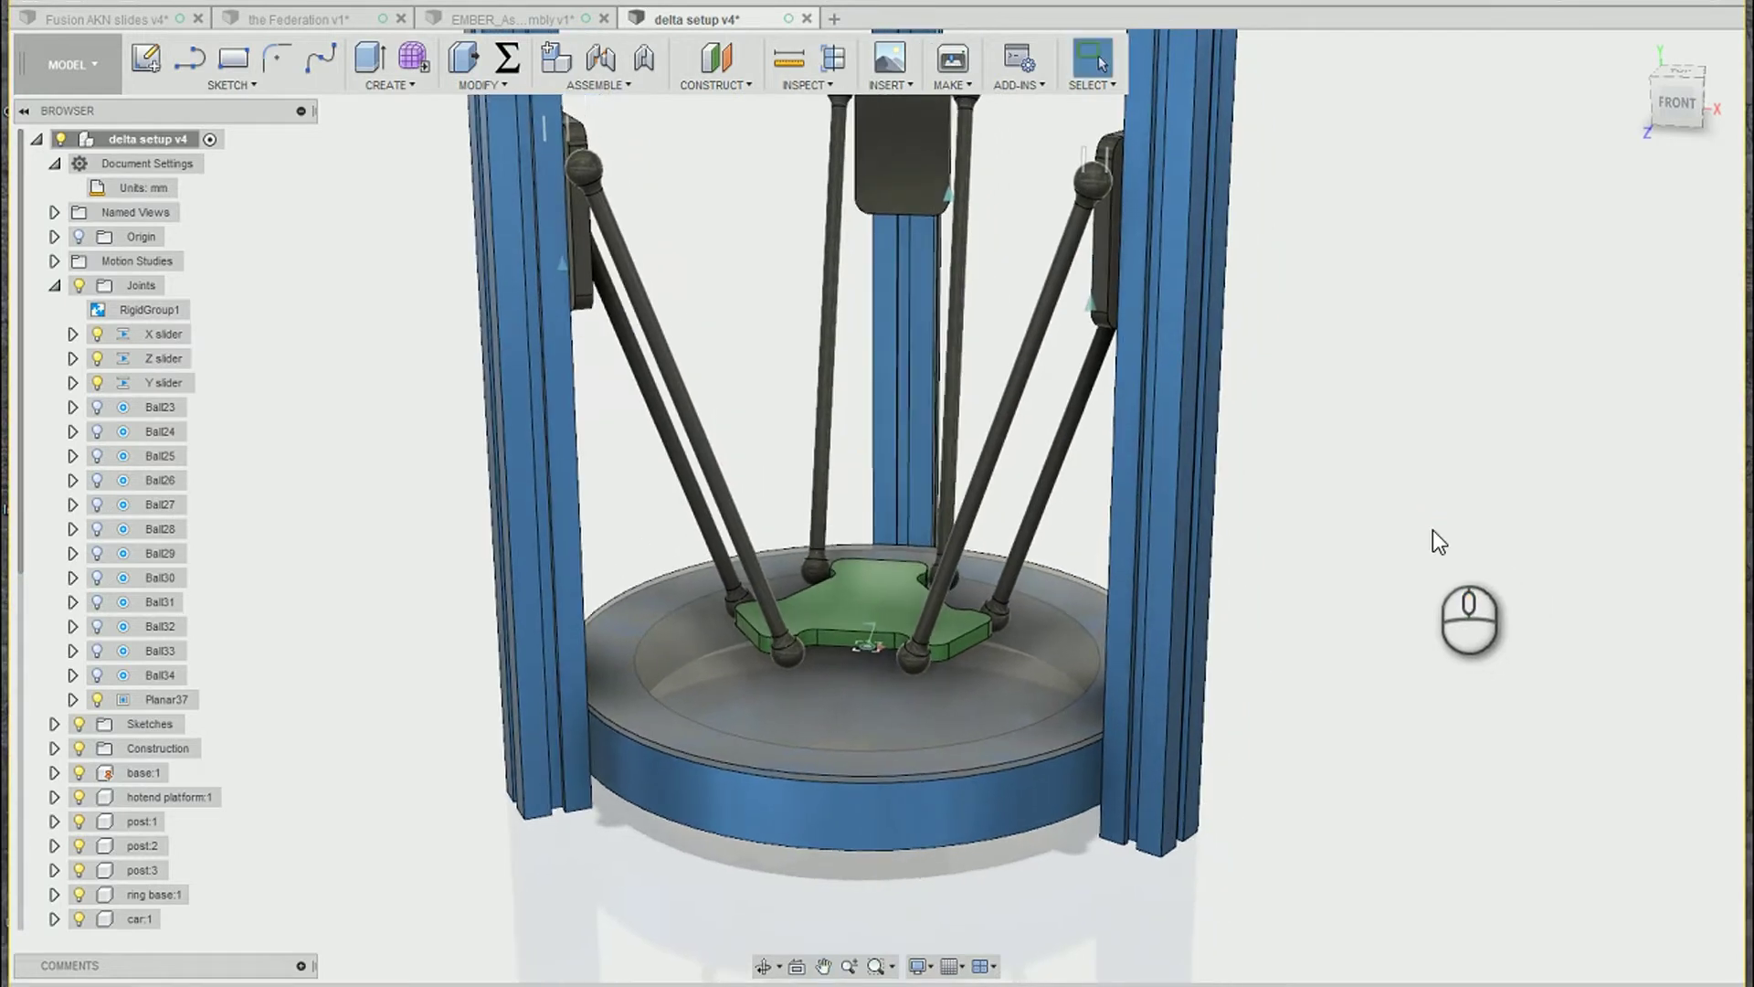
{"action": "left_click", "coordinate": [630, 88]}
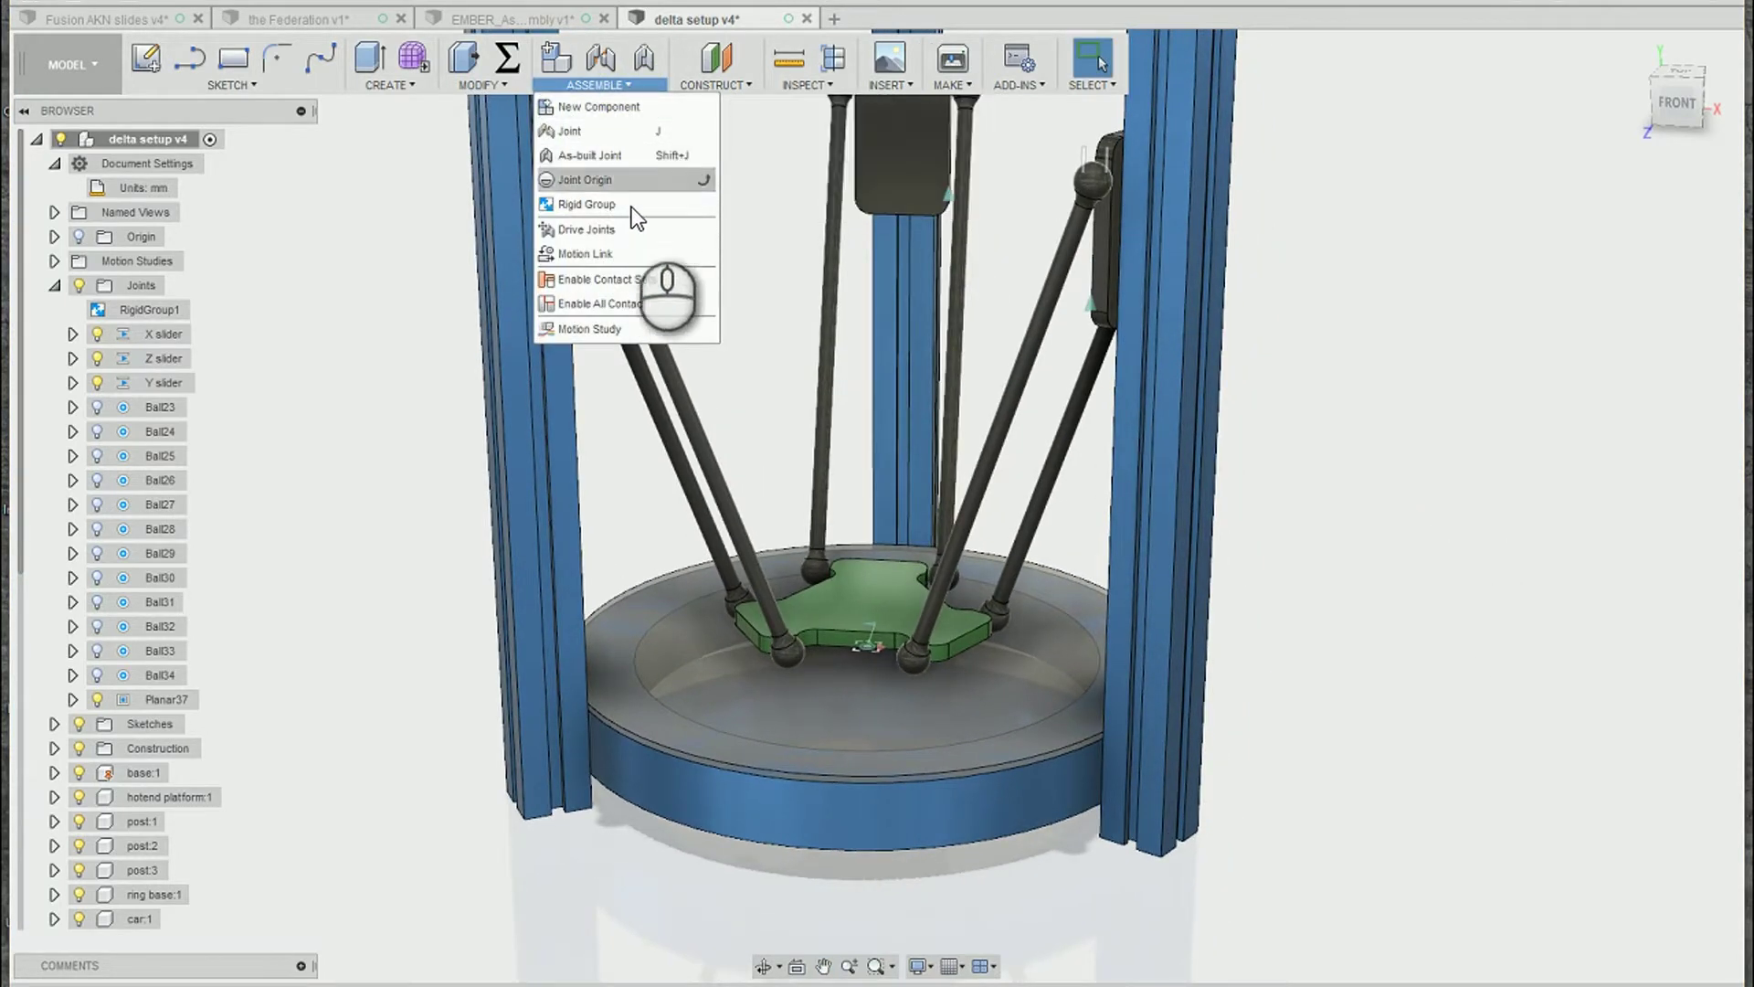
Step: Start a new motion study and pan the printer into view
{"action": "left_click", "coordinate": [595, 330]}
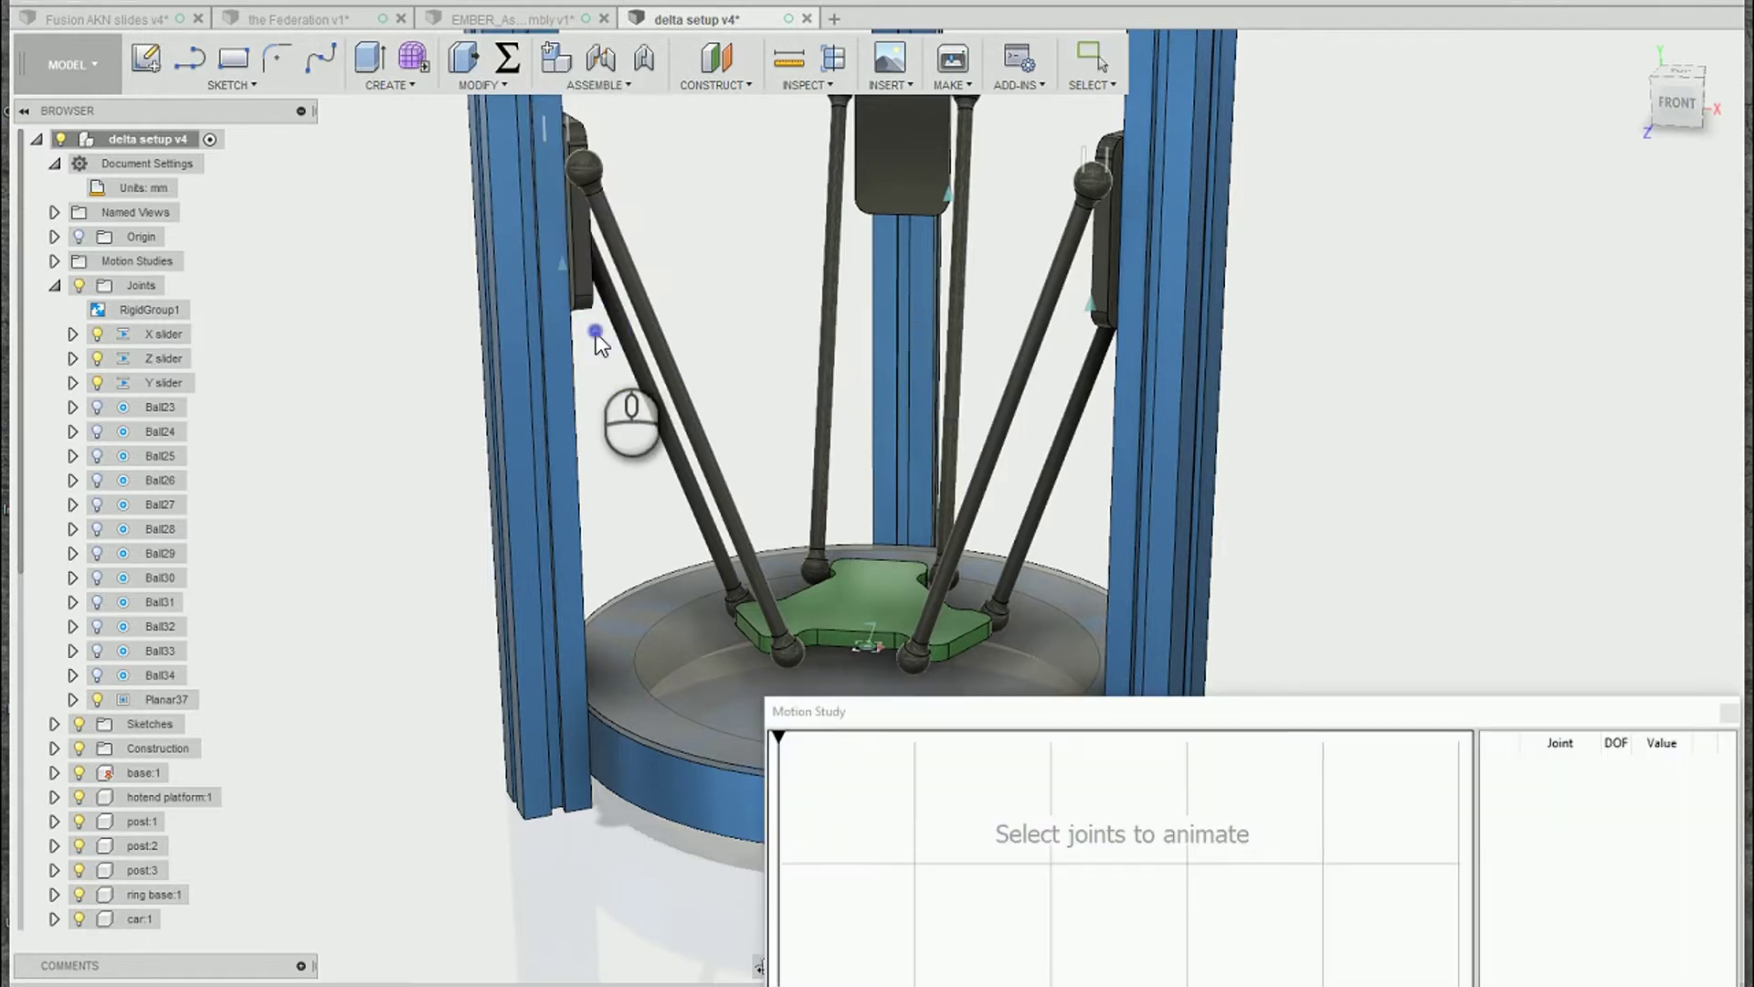
{"action": "middle_click_drag", "start_coordinate": [747, 335], "coordinate": [663, 414]}
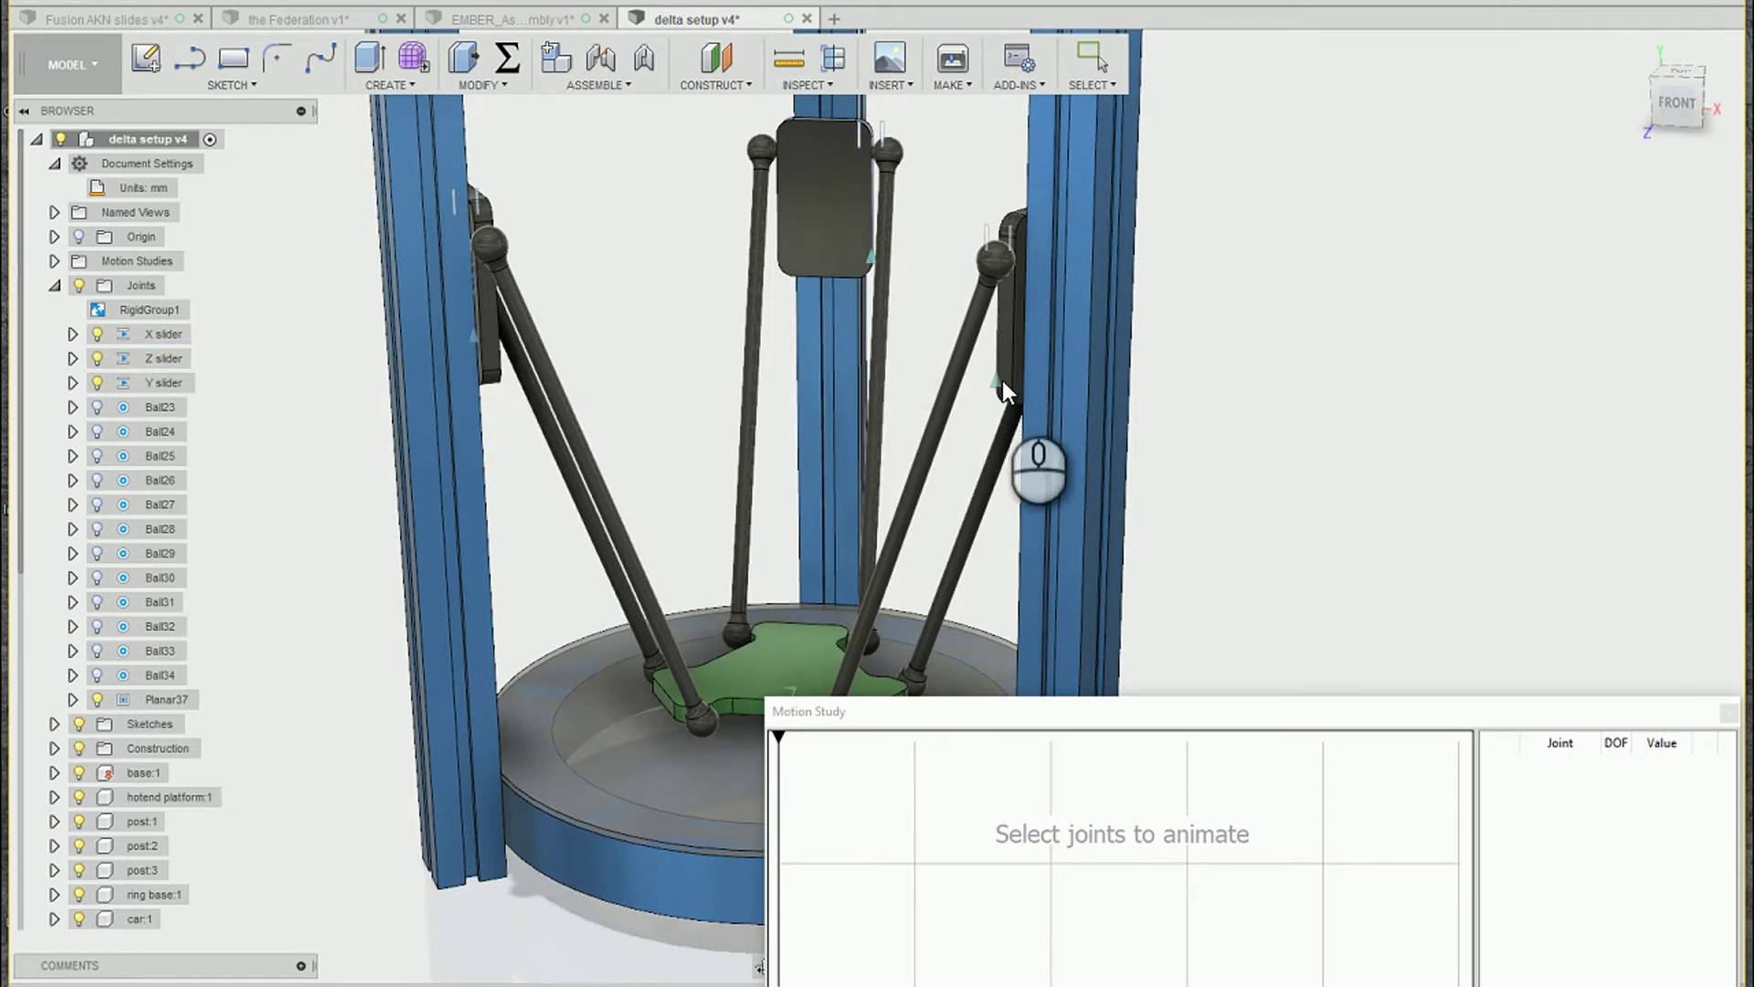
Step: Add the X slider joint and keyframe it to -35 mm at step 20
{"action": "left_click", "coordinate": [874, 257]}
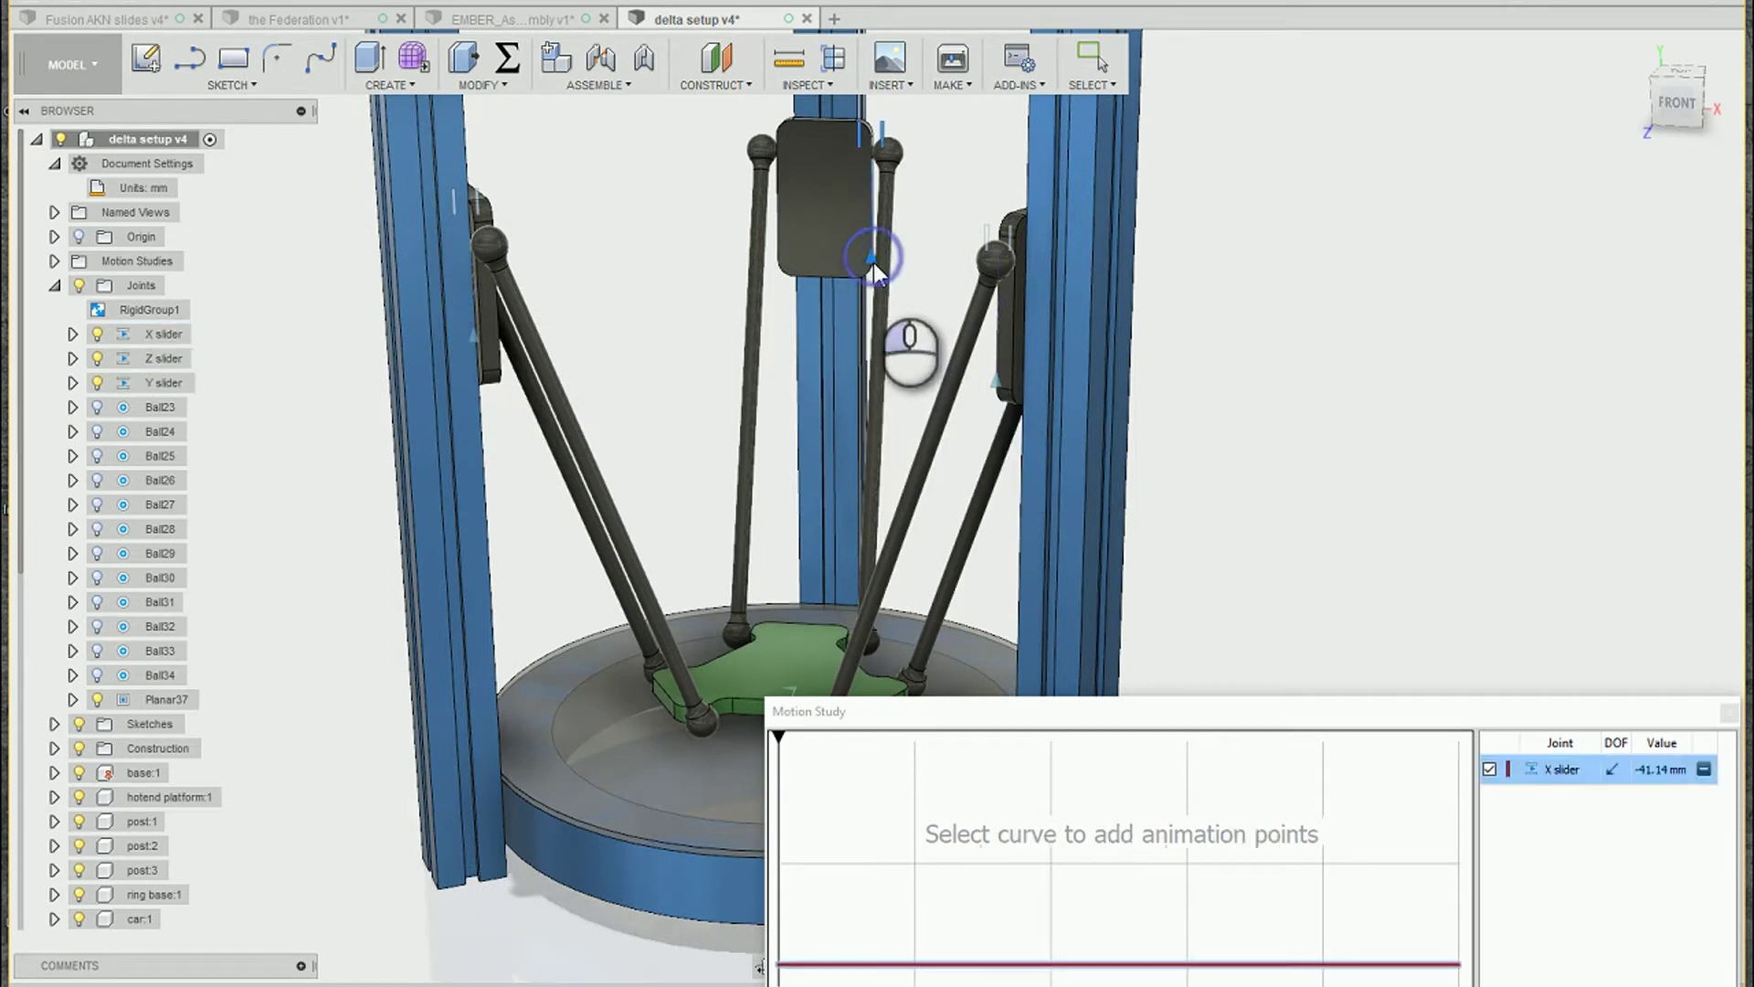
{"action": "left_click", "coordinate": [915, 964]}
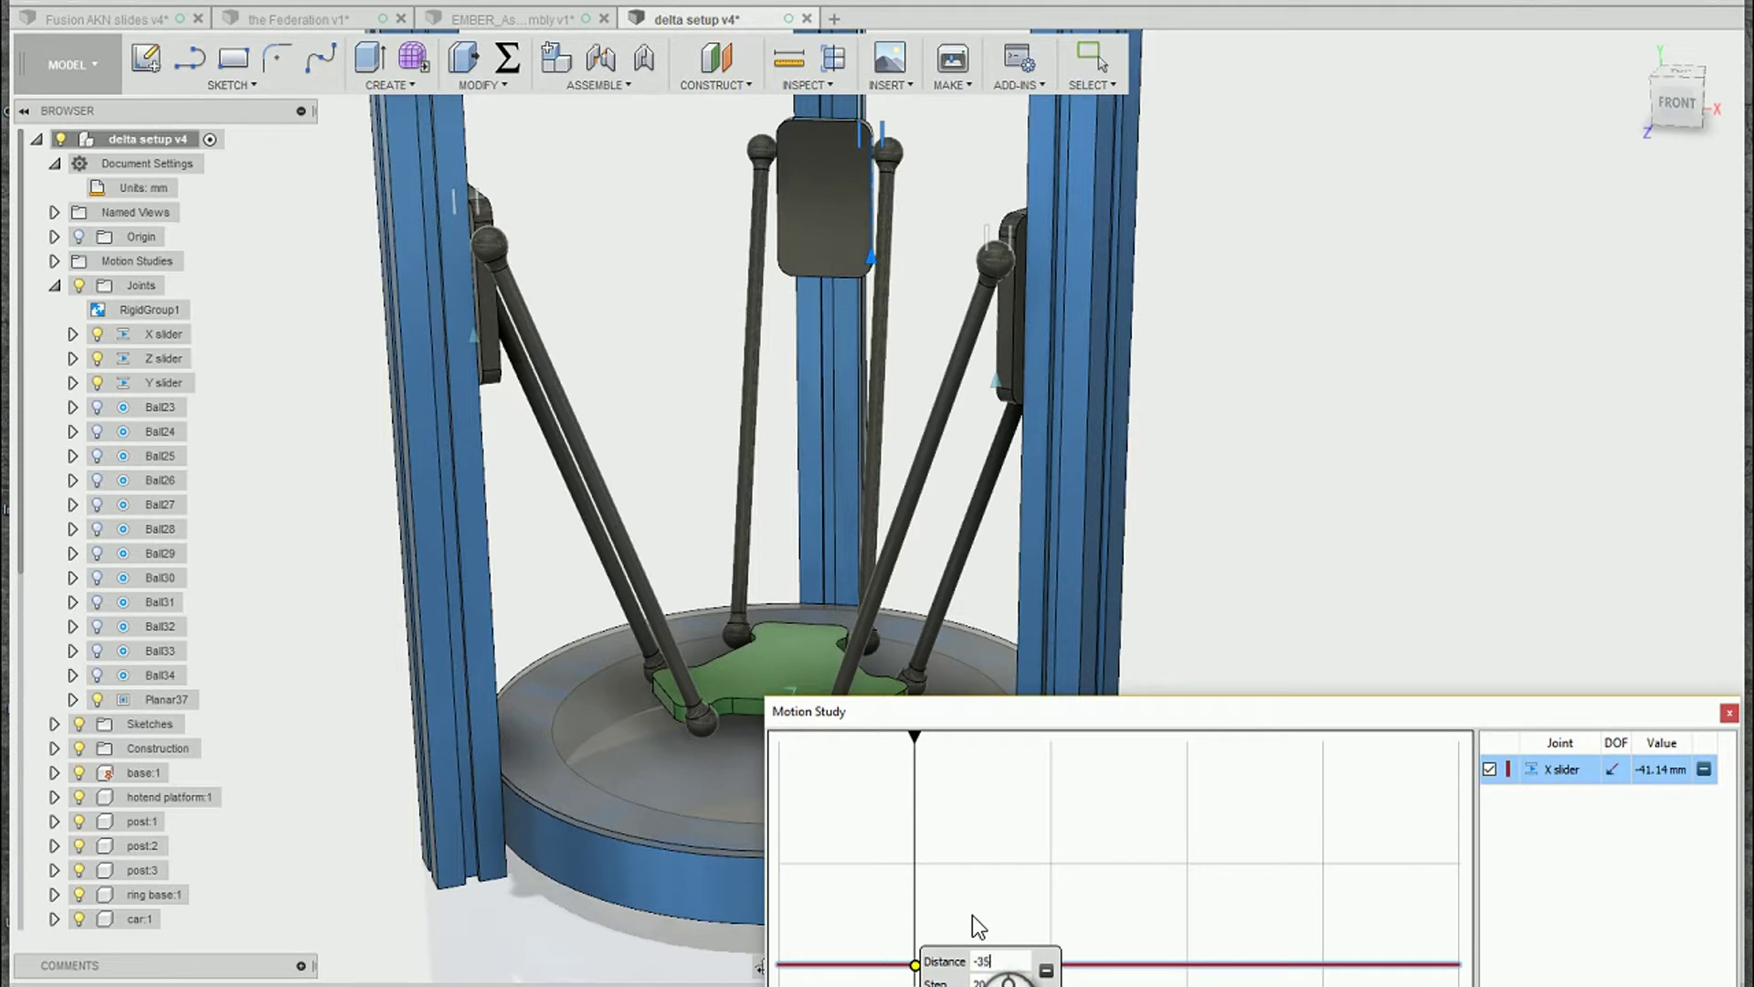
{"action": "key", "text": "Tab"}
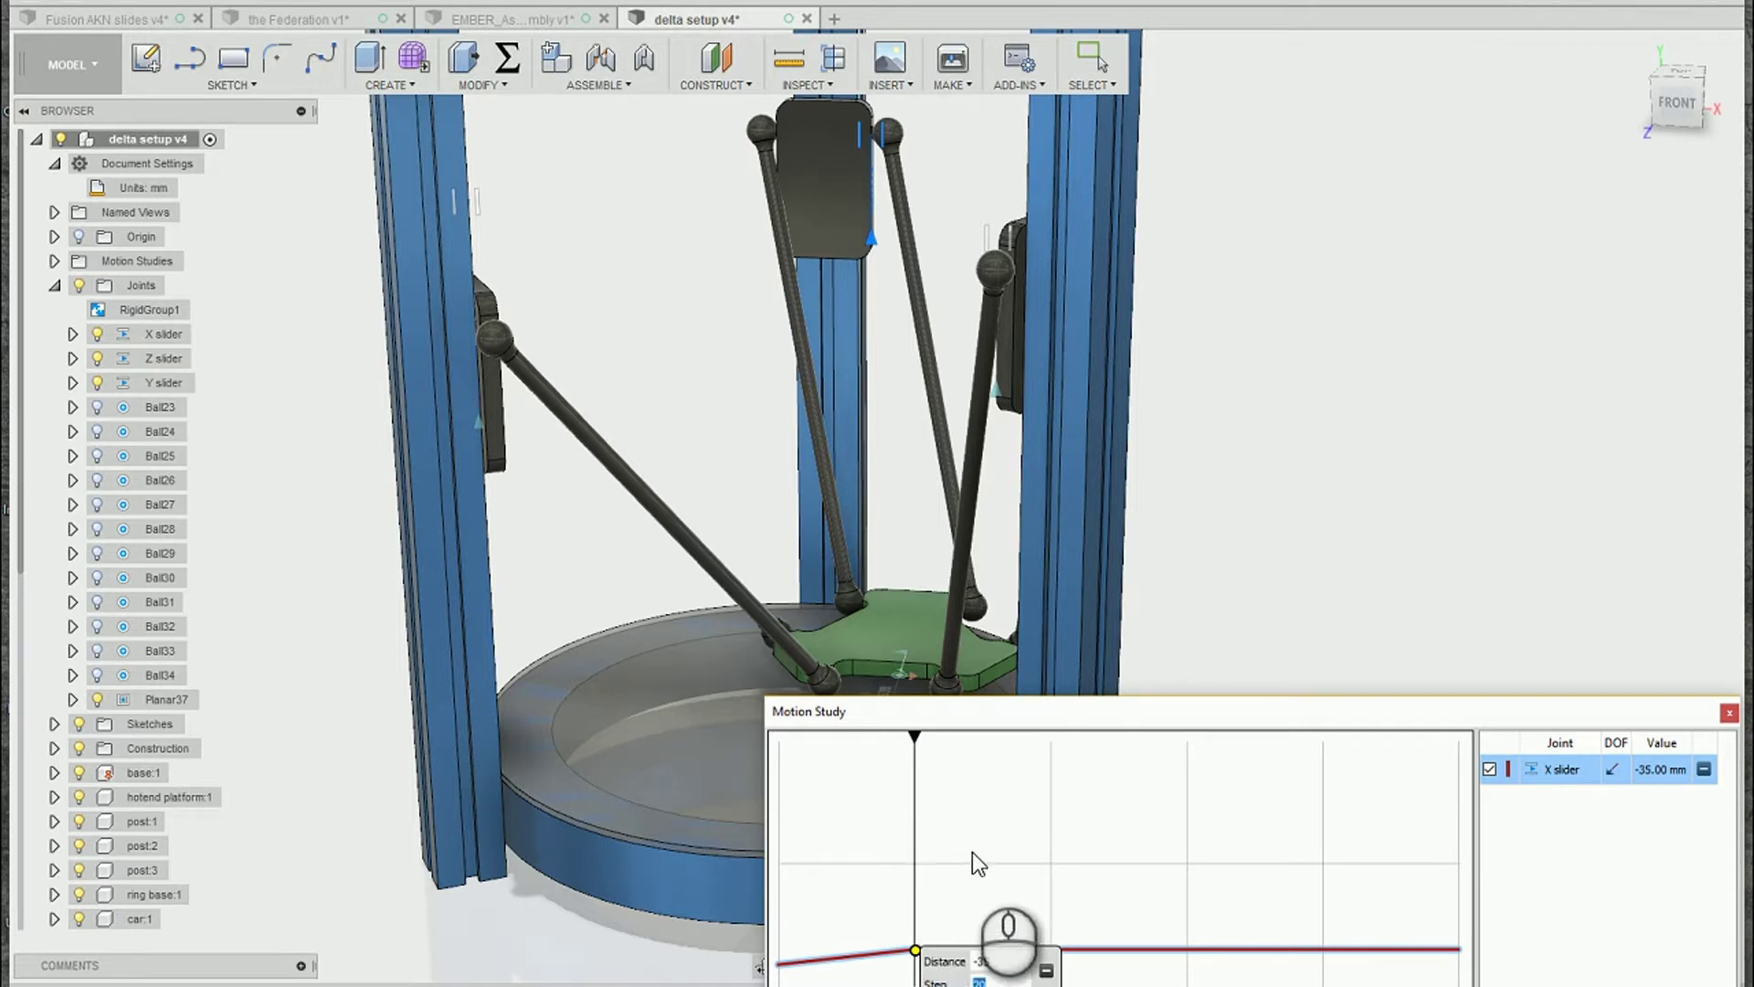
{"action": "left_click", "coordinate": [983, 812]}
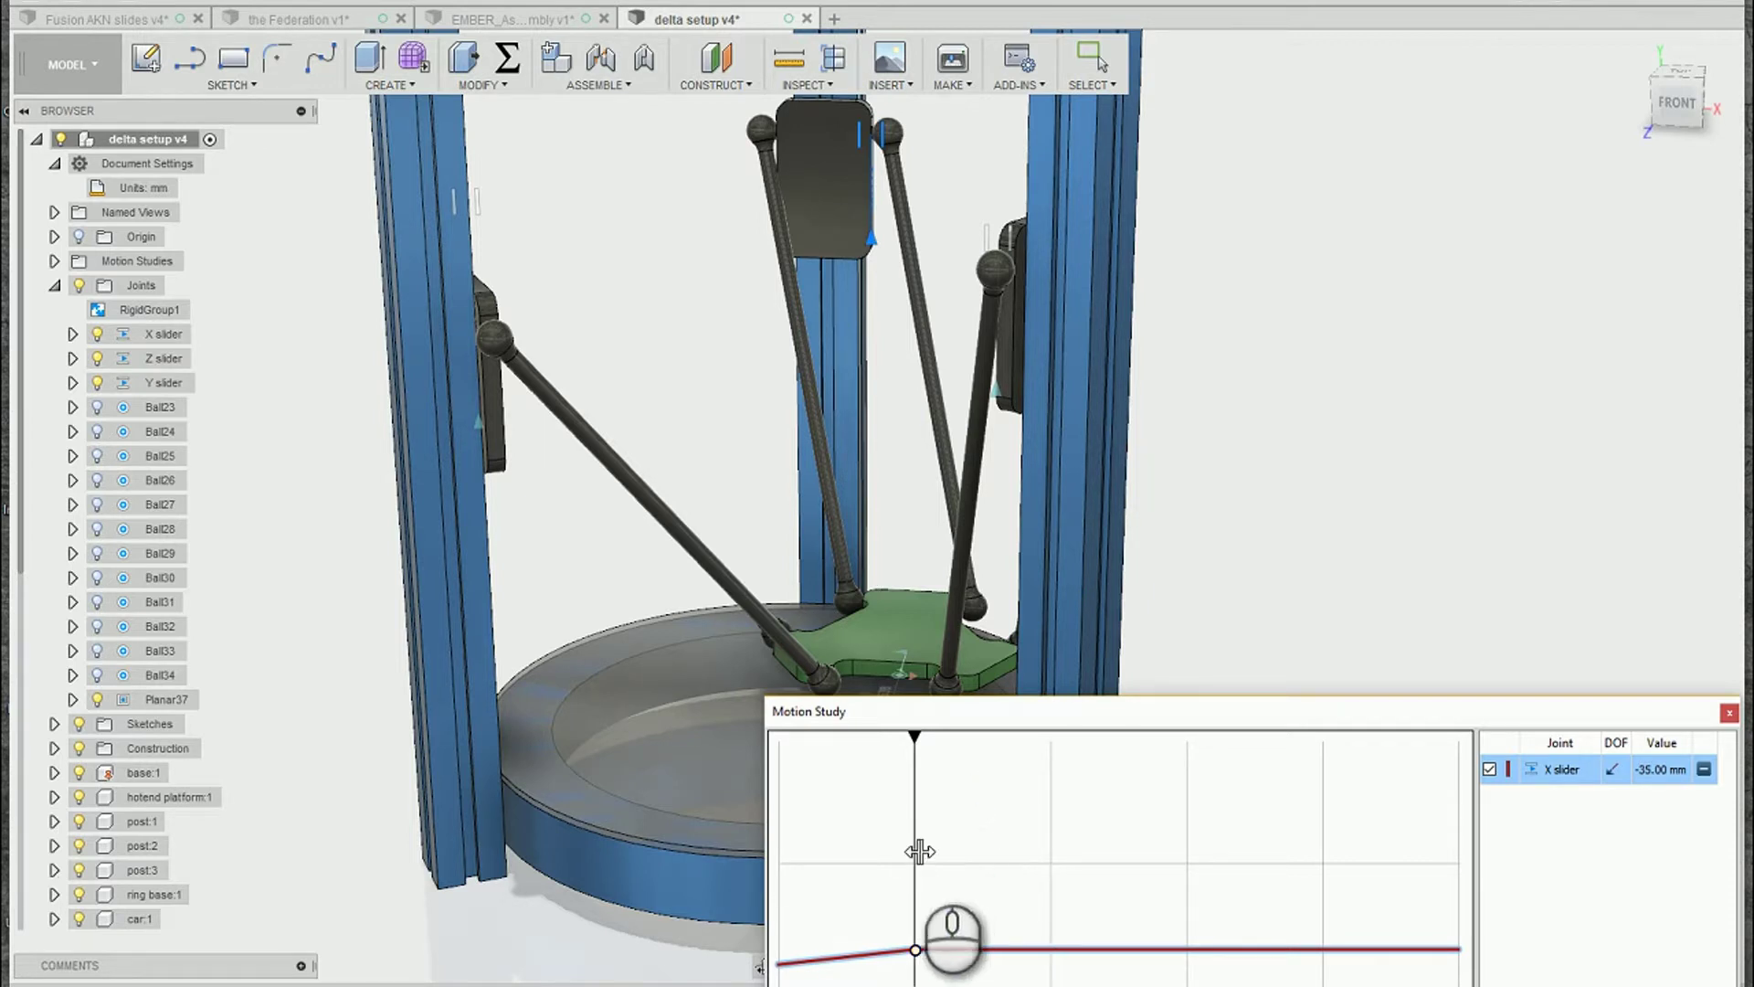
{"action": "mouse_move", "coordinate": [916, 848]}
{"action": "left_mouse_down"}
{"action": "mouse_move", "coordinate": [951, 846]}
{"action": "mouse_move", "coordinate": [803, 855]}
{"action": "mouse_move", "coordinate": [928, 857]}
{"action": "mouse_move", "coordinate": [810, 858]}
{"action": "mouse_move", "coordinate": [922, 870]}
{"action": "left_mouse_up"}
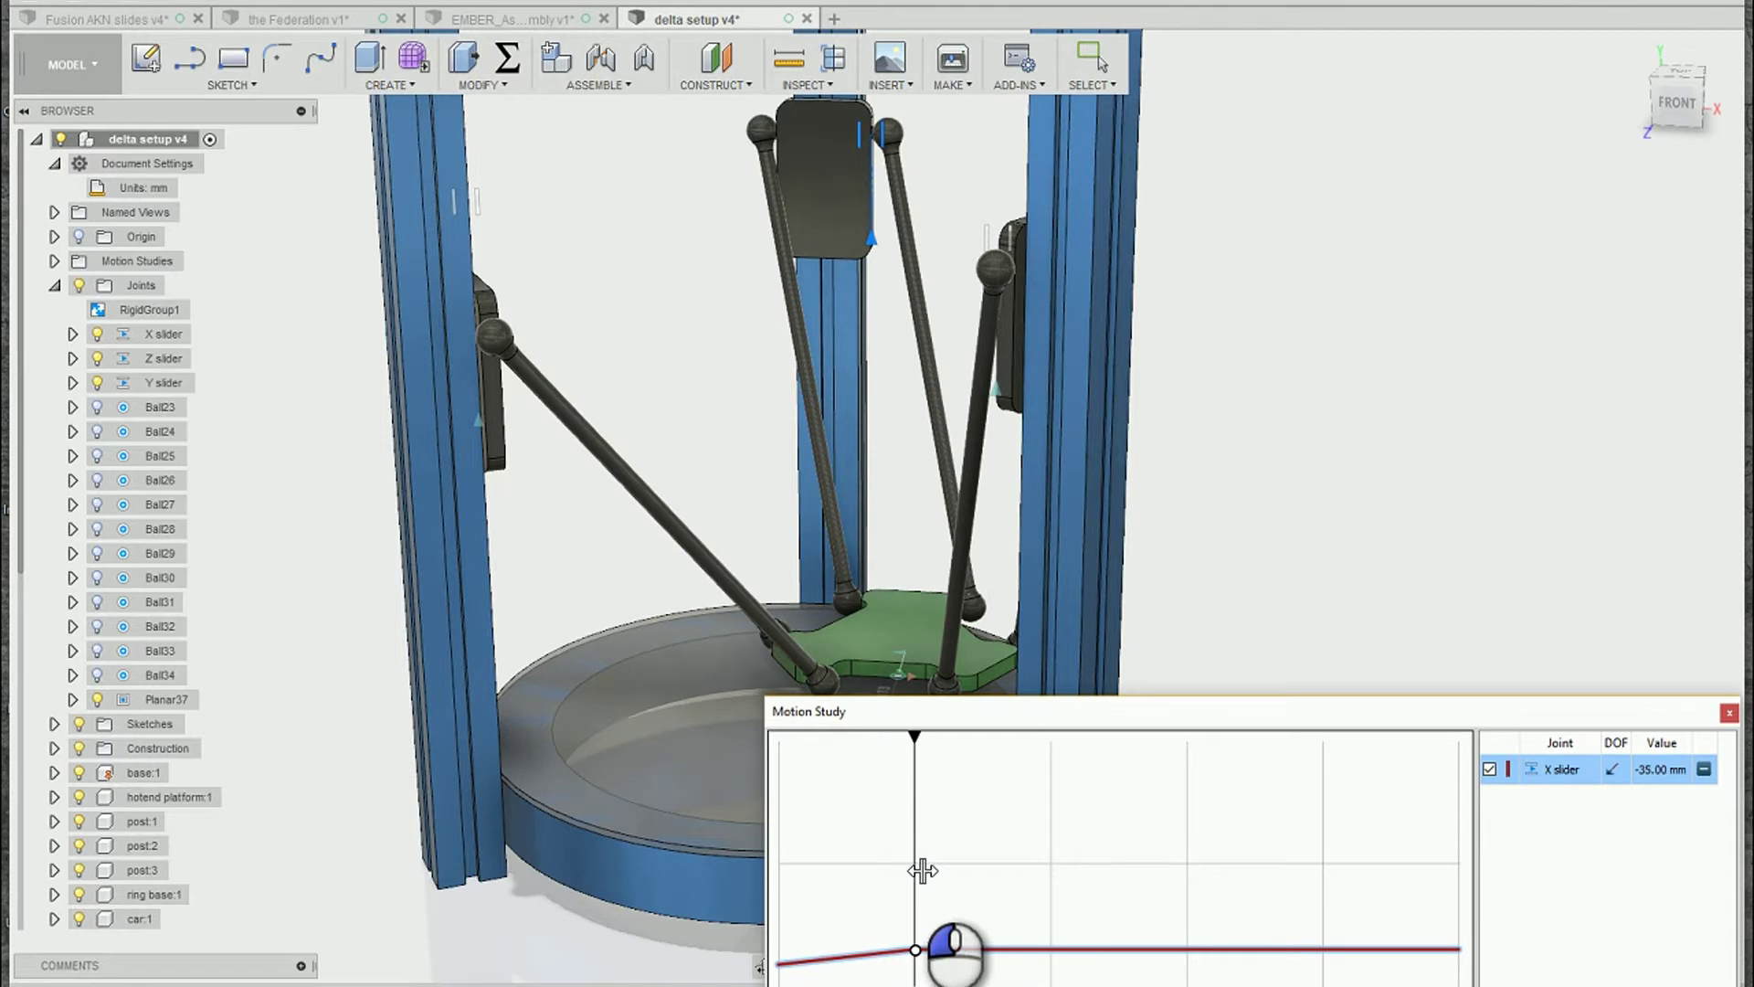
Step: Add a second X slider keyframe of -40 mm at step 40 and scrub to preview
{"action": "left_click", "coordinate": [1050, 950]}
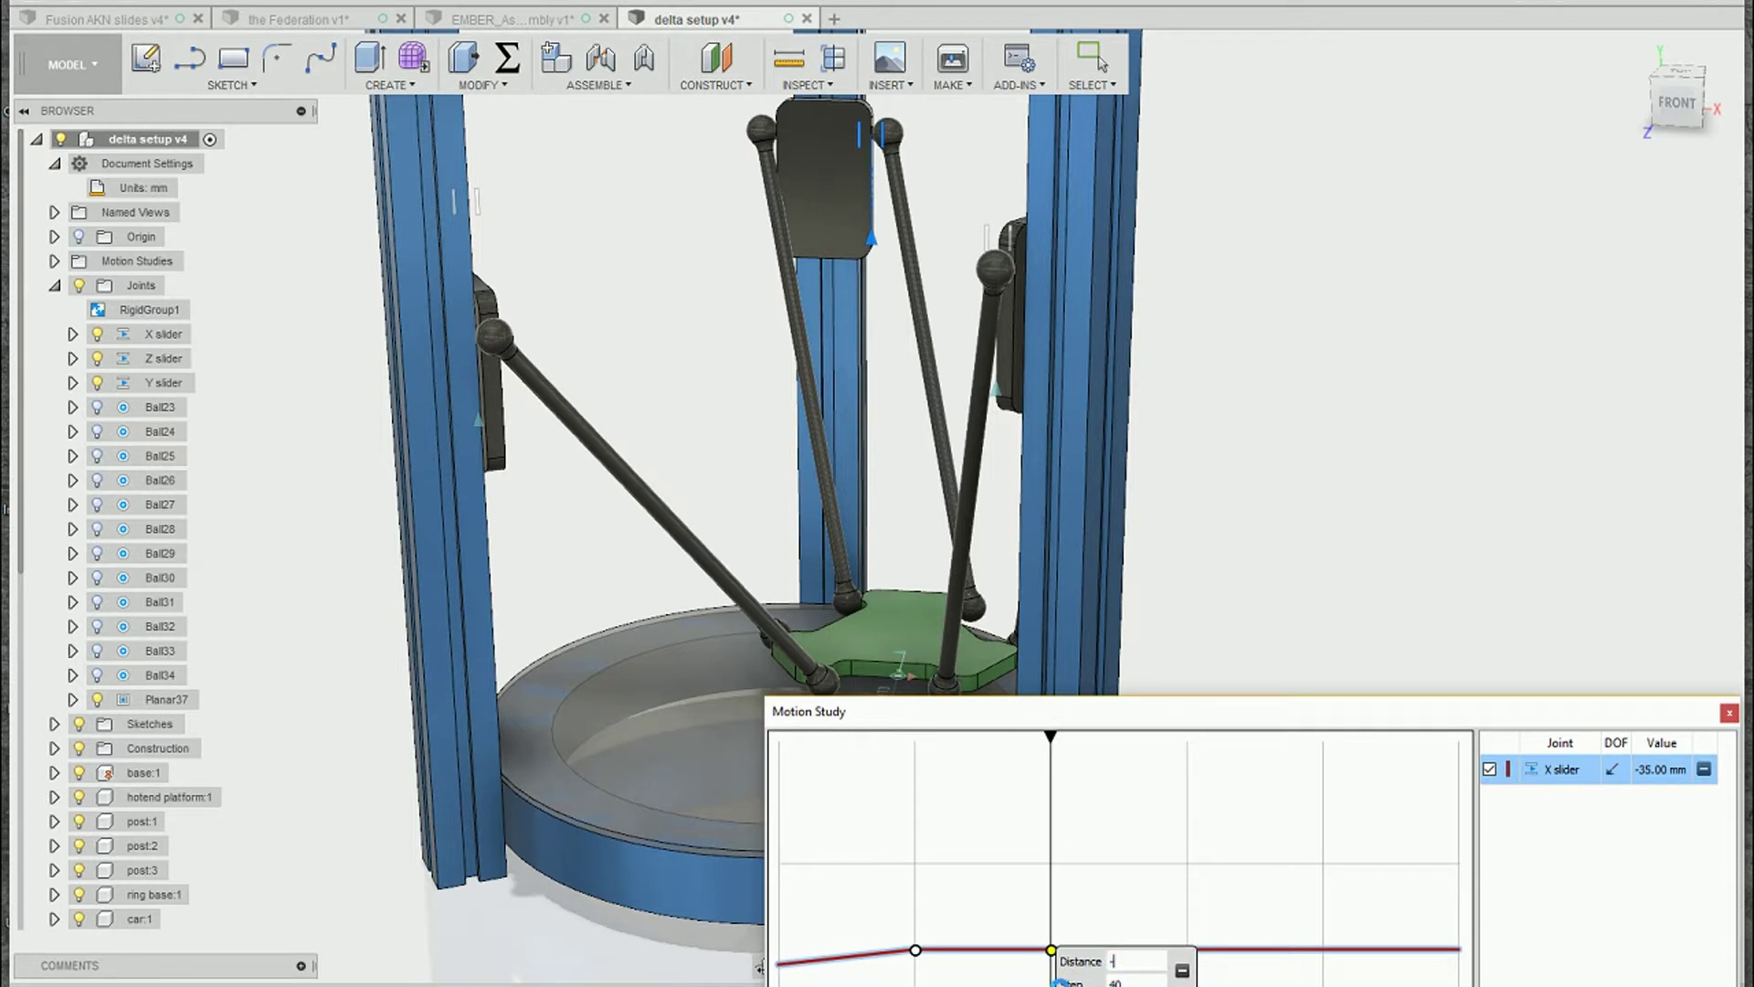
{"action": "key", "text": "Tab"}
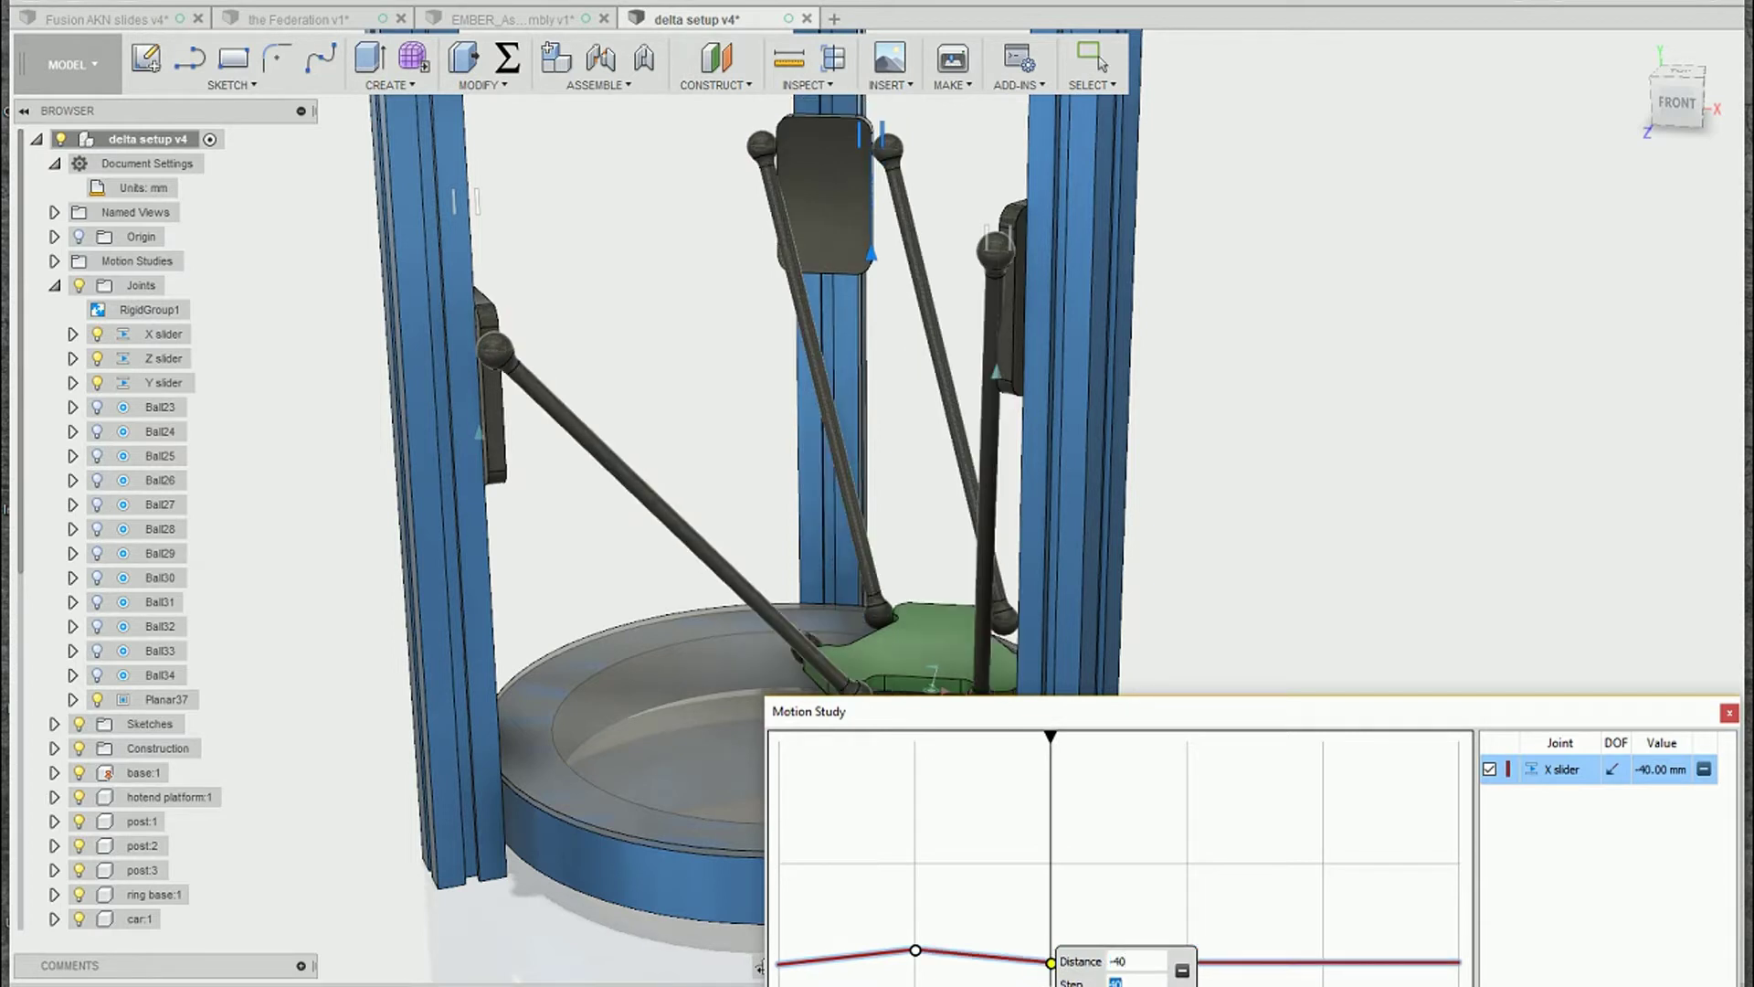
{"action": "left_click_drag", "start_coordinate": [1041, 817], "coordinate": [1060, 868]}
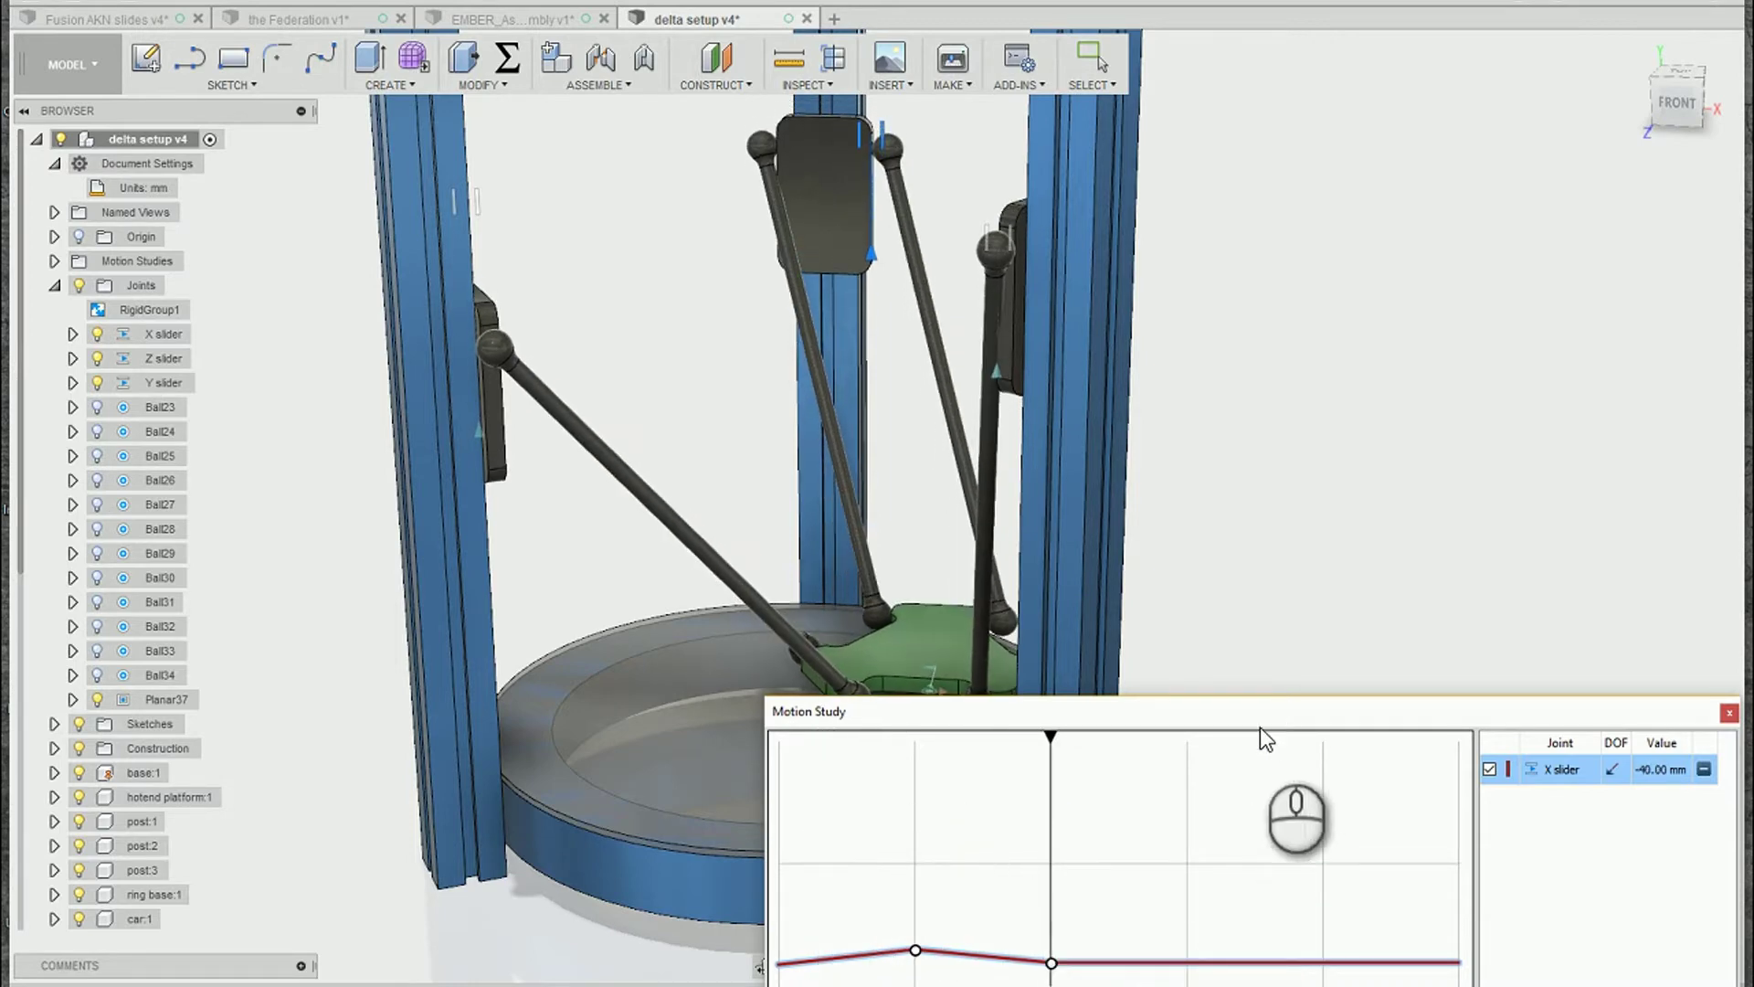
{"action": "middle_click_drag", "start_coordinate": [1174, 465], "coordinate": [1065, 442]}
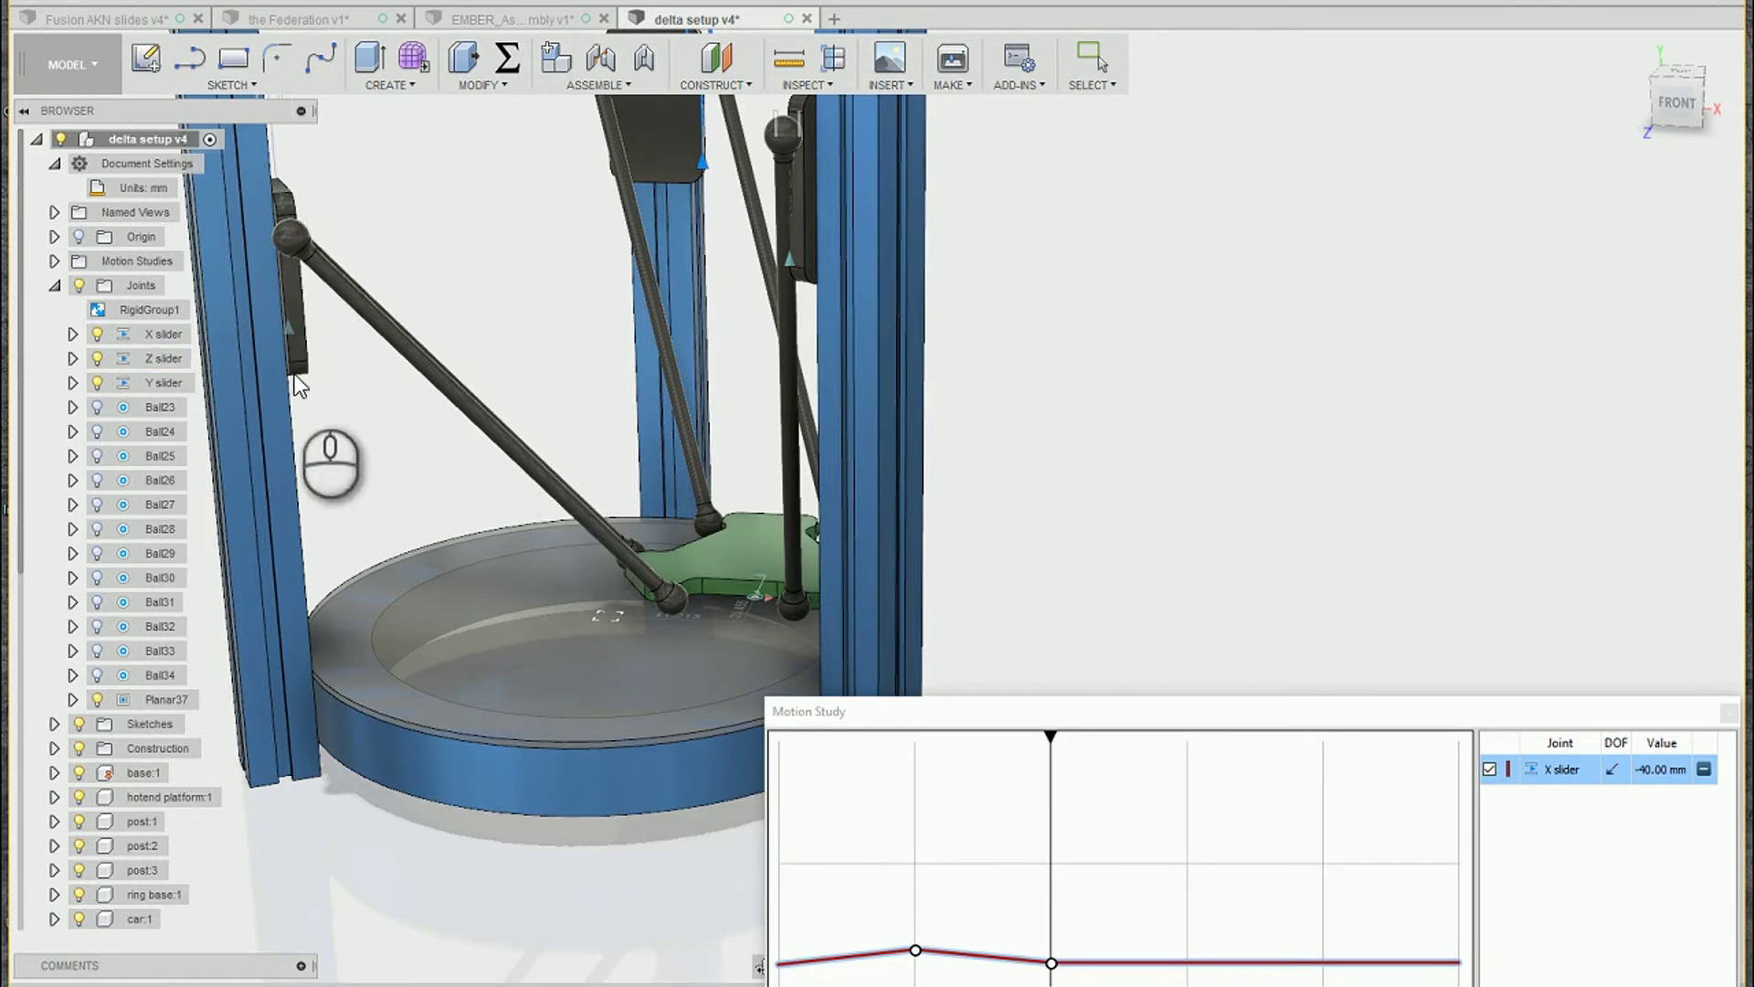
Step: Add the Z slider joint with a -40 mm keyframe at step 20
{"action": "left_click", "coordinate": [1217, 372]}
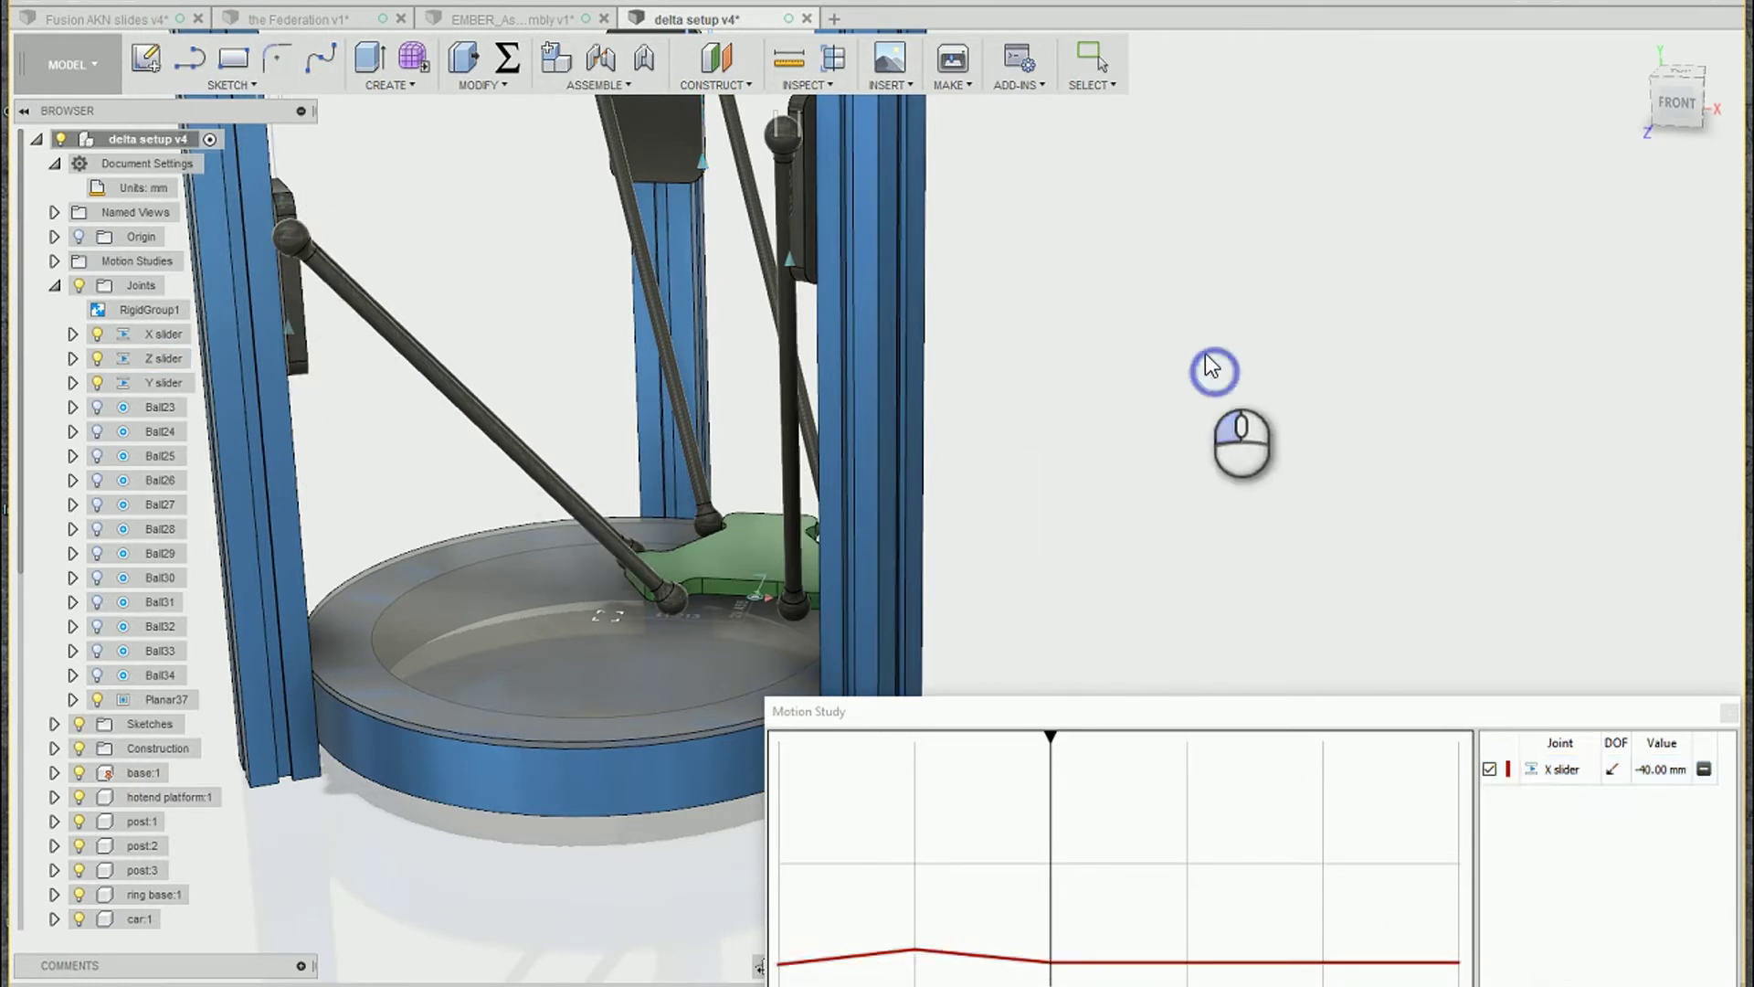
{"action": "left_click", "coordinate": [288, 333]}
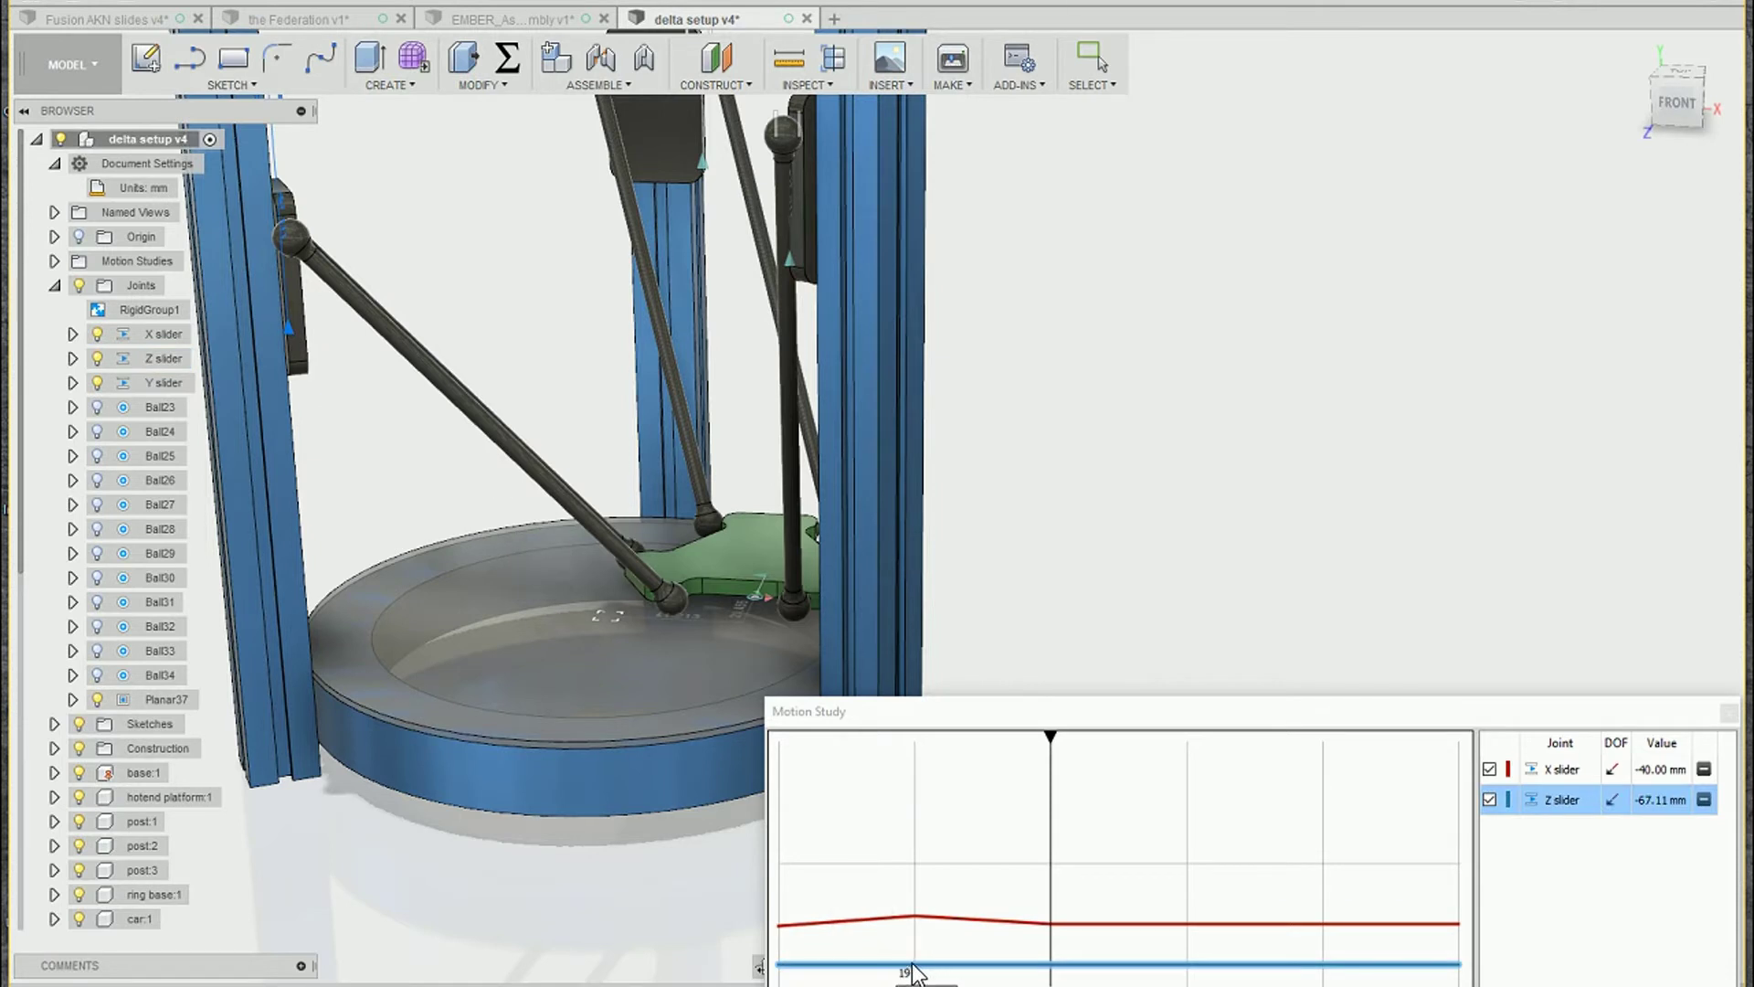
{"action": "left_click", "coordinate": [909, 964]}
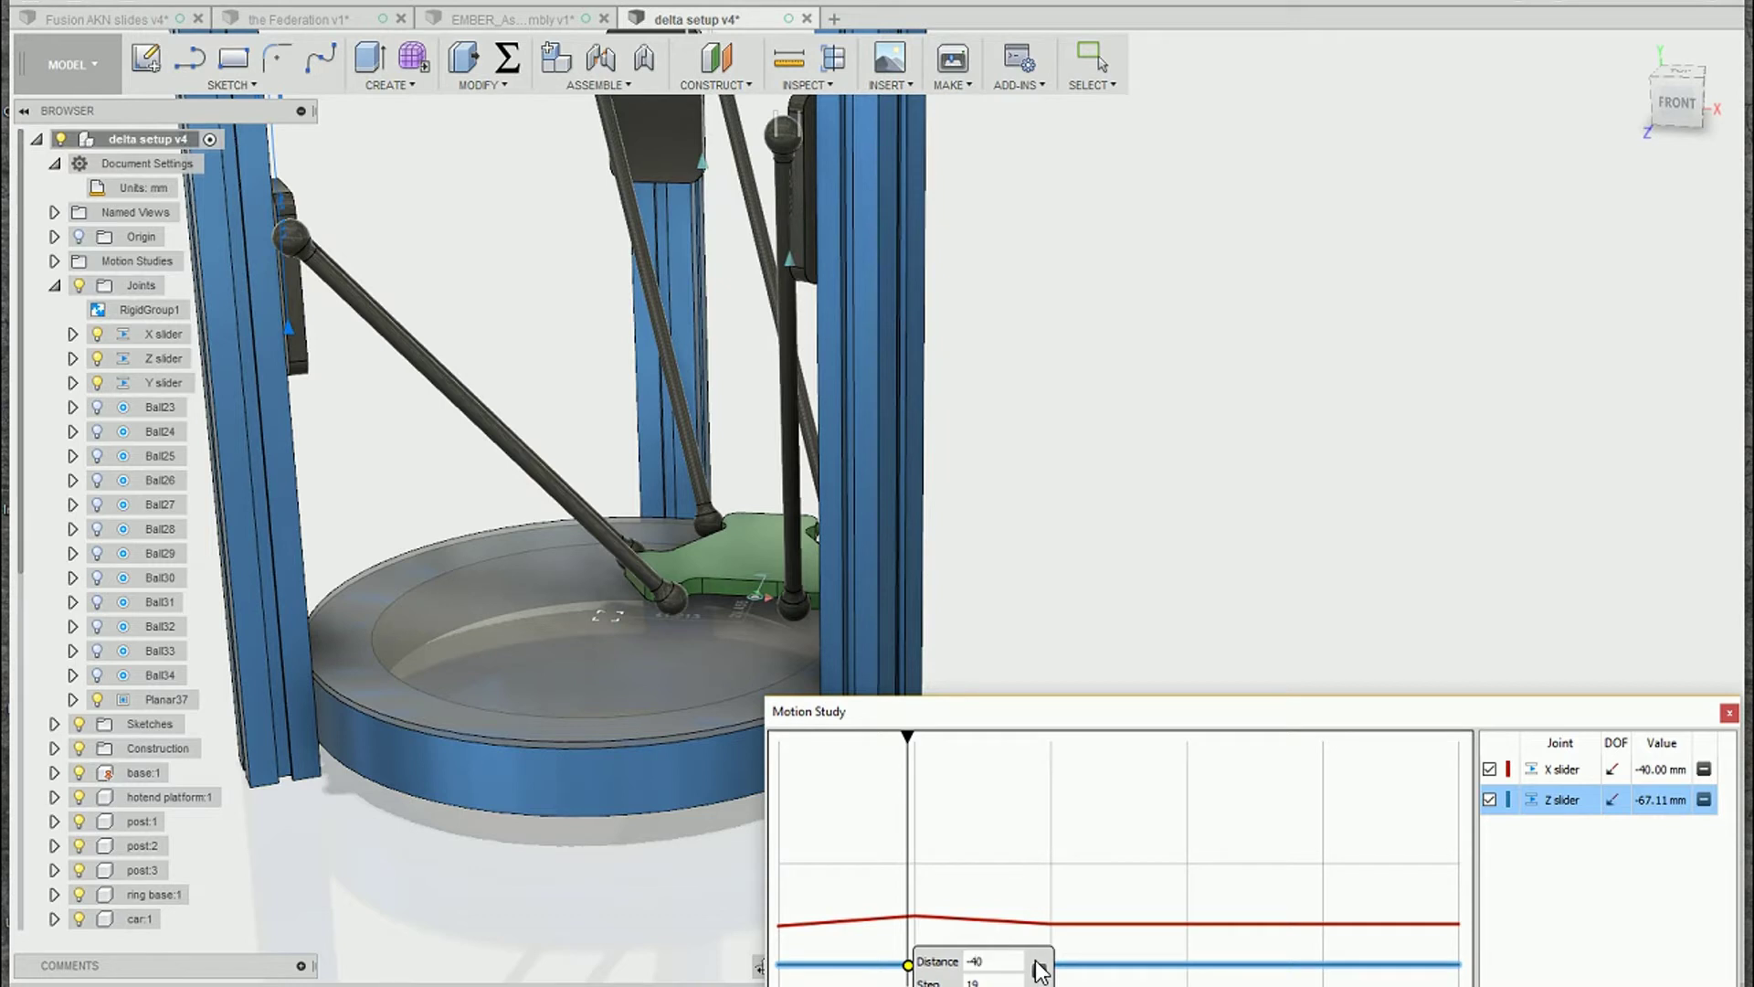
{"action": "key", "text": "Tab"}
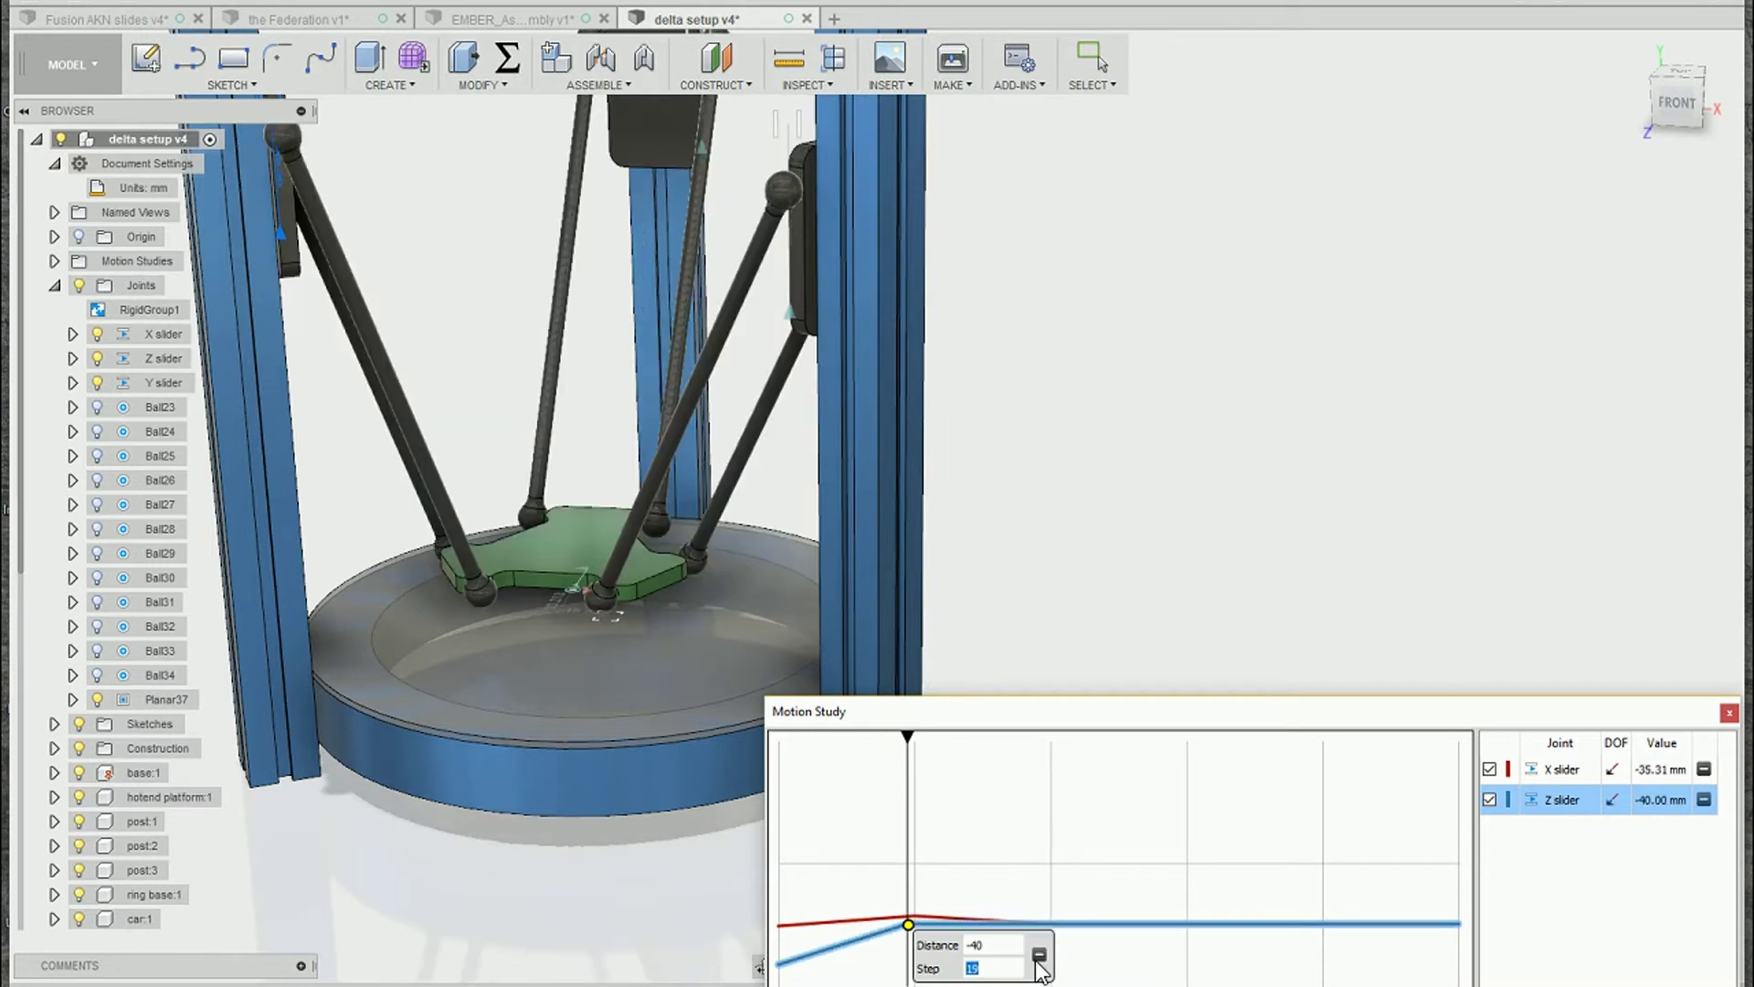
{"action": "type", "text": "20"}
{"action": "key", "text": "Tab"}
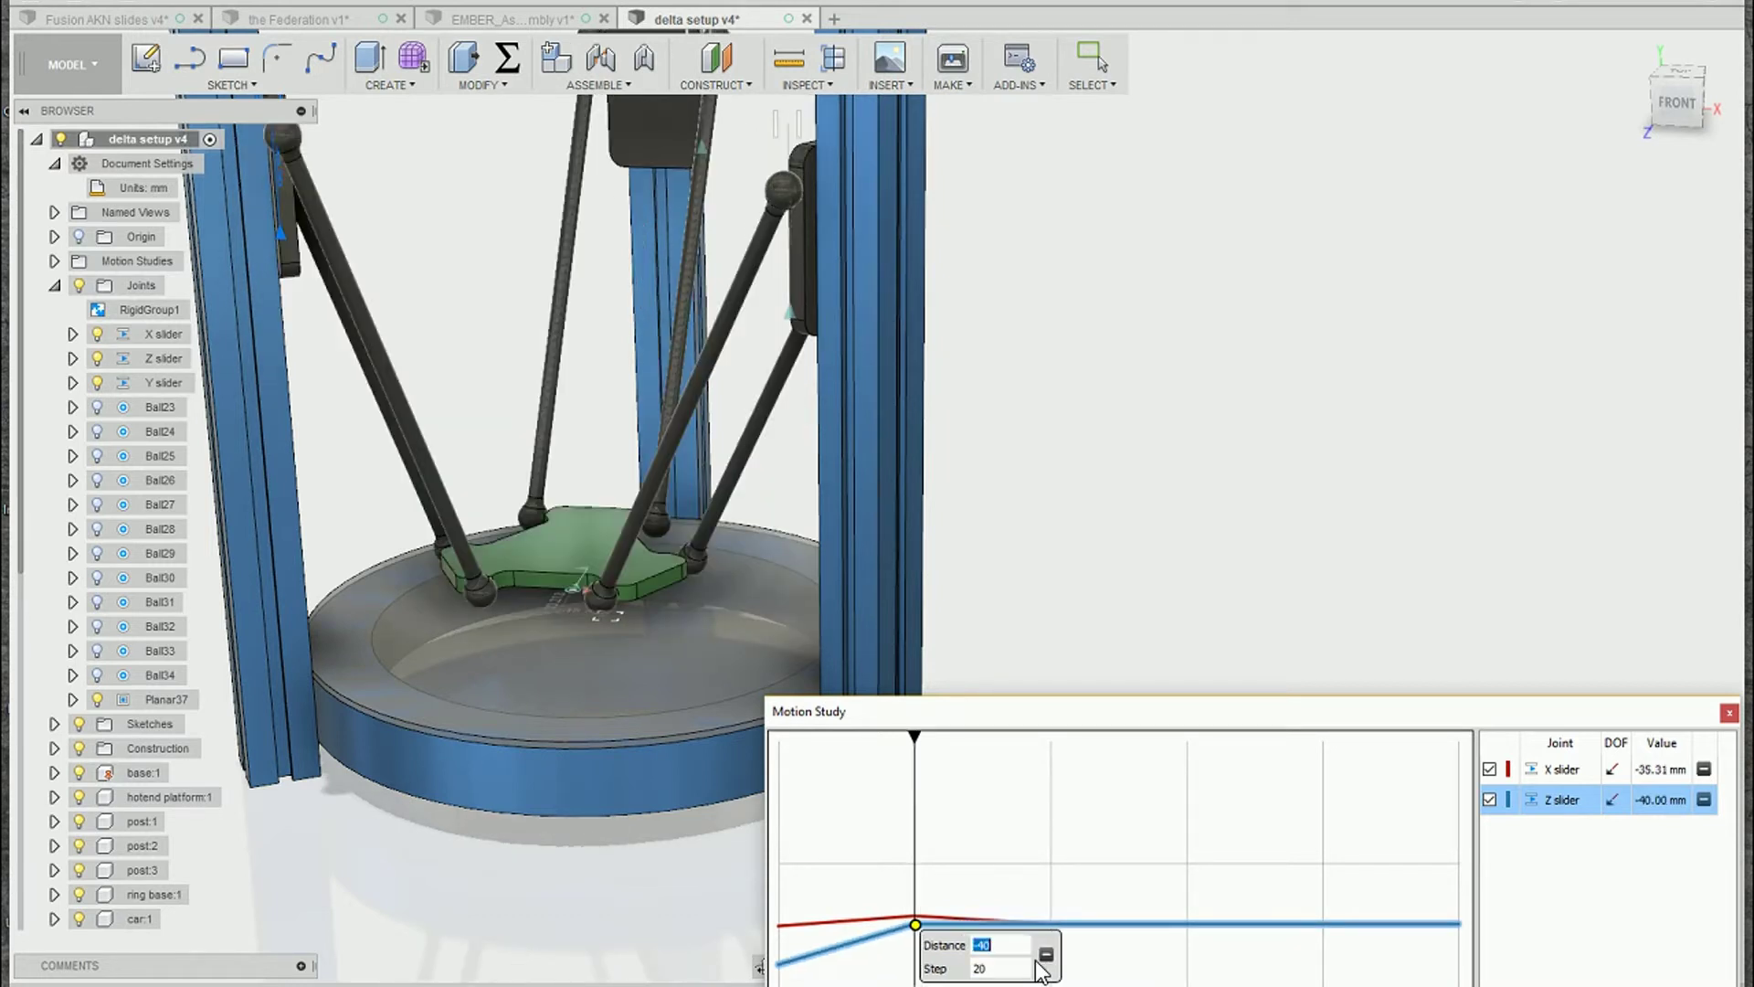
Step: Add a second Z slider keyframe of -35 mm at step 50 and preview the motion
{"action": "left_click", "coordinate": [1121, 926]}
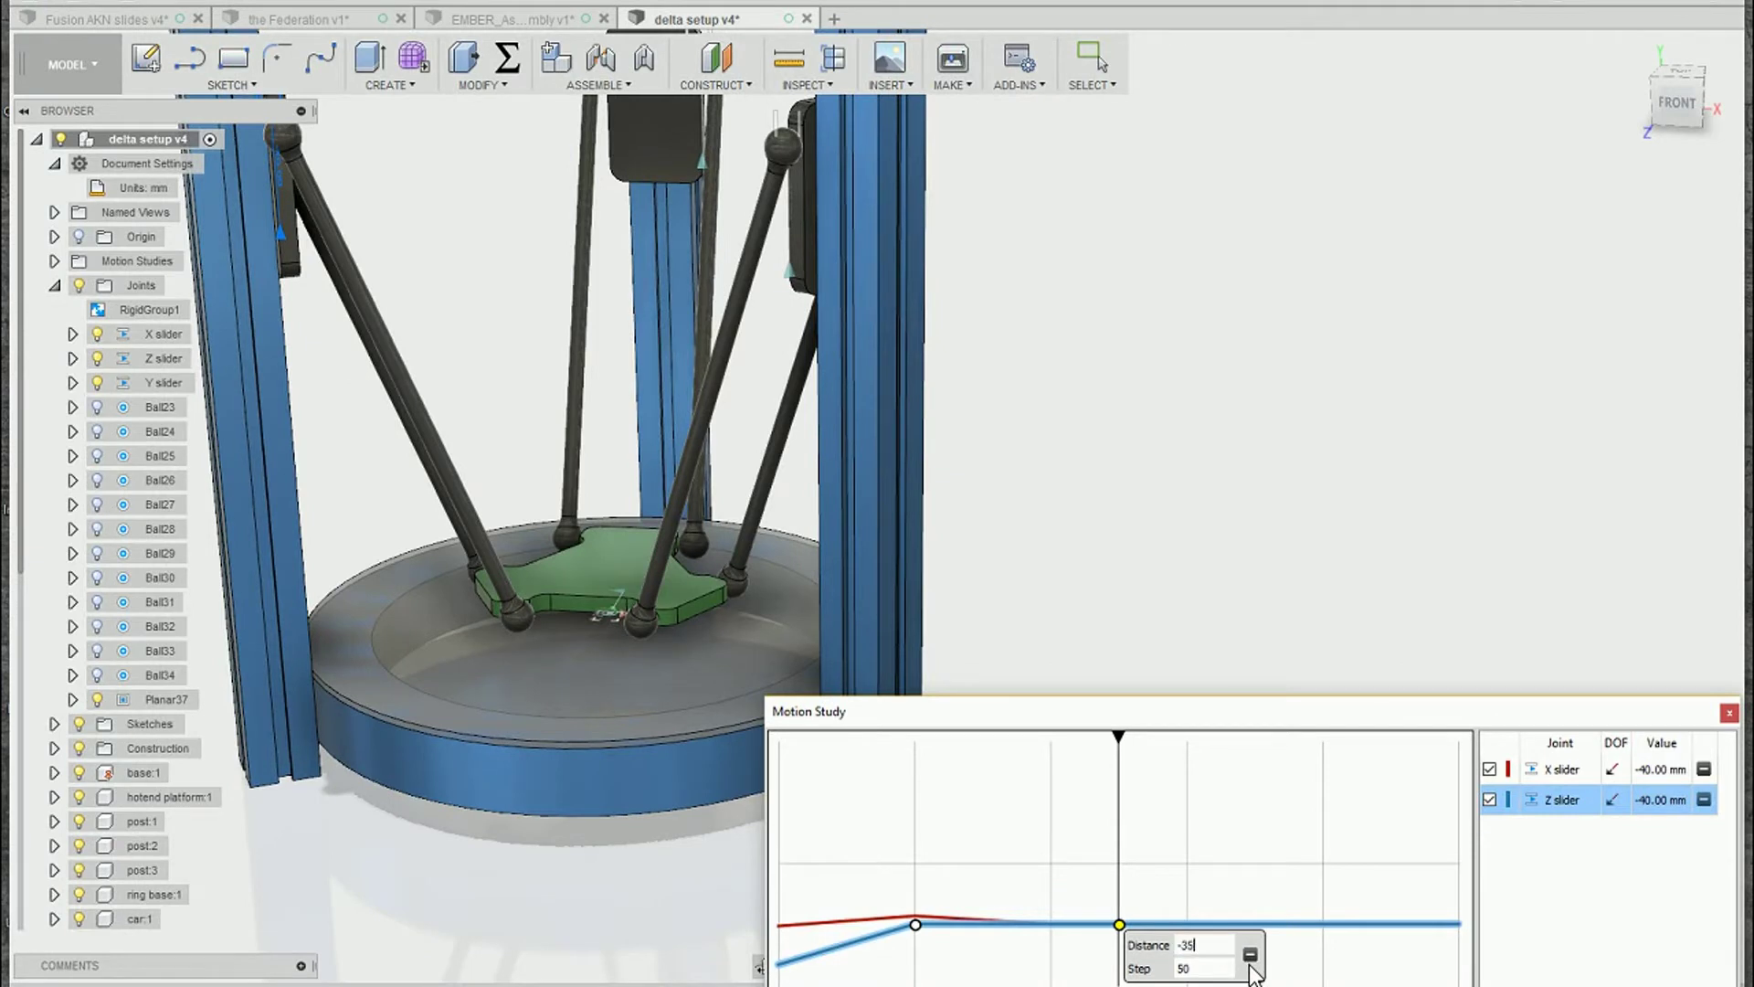
{"action": "key", "text": "Tab"}
{"action": "left_click", "coordinate": [1165, 832]}
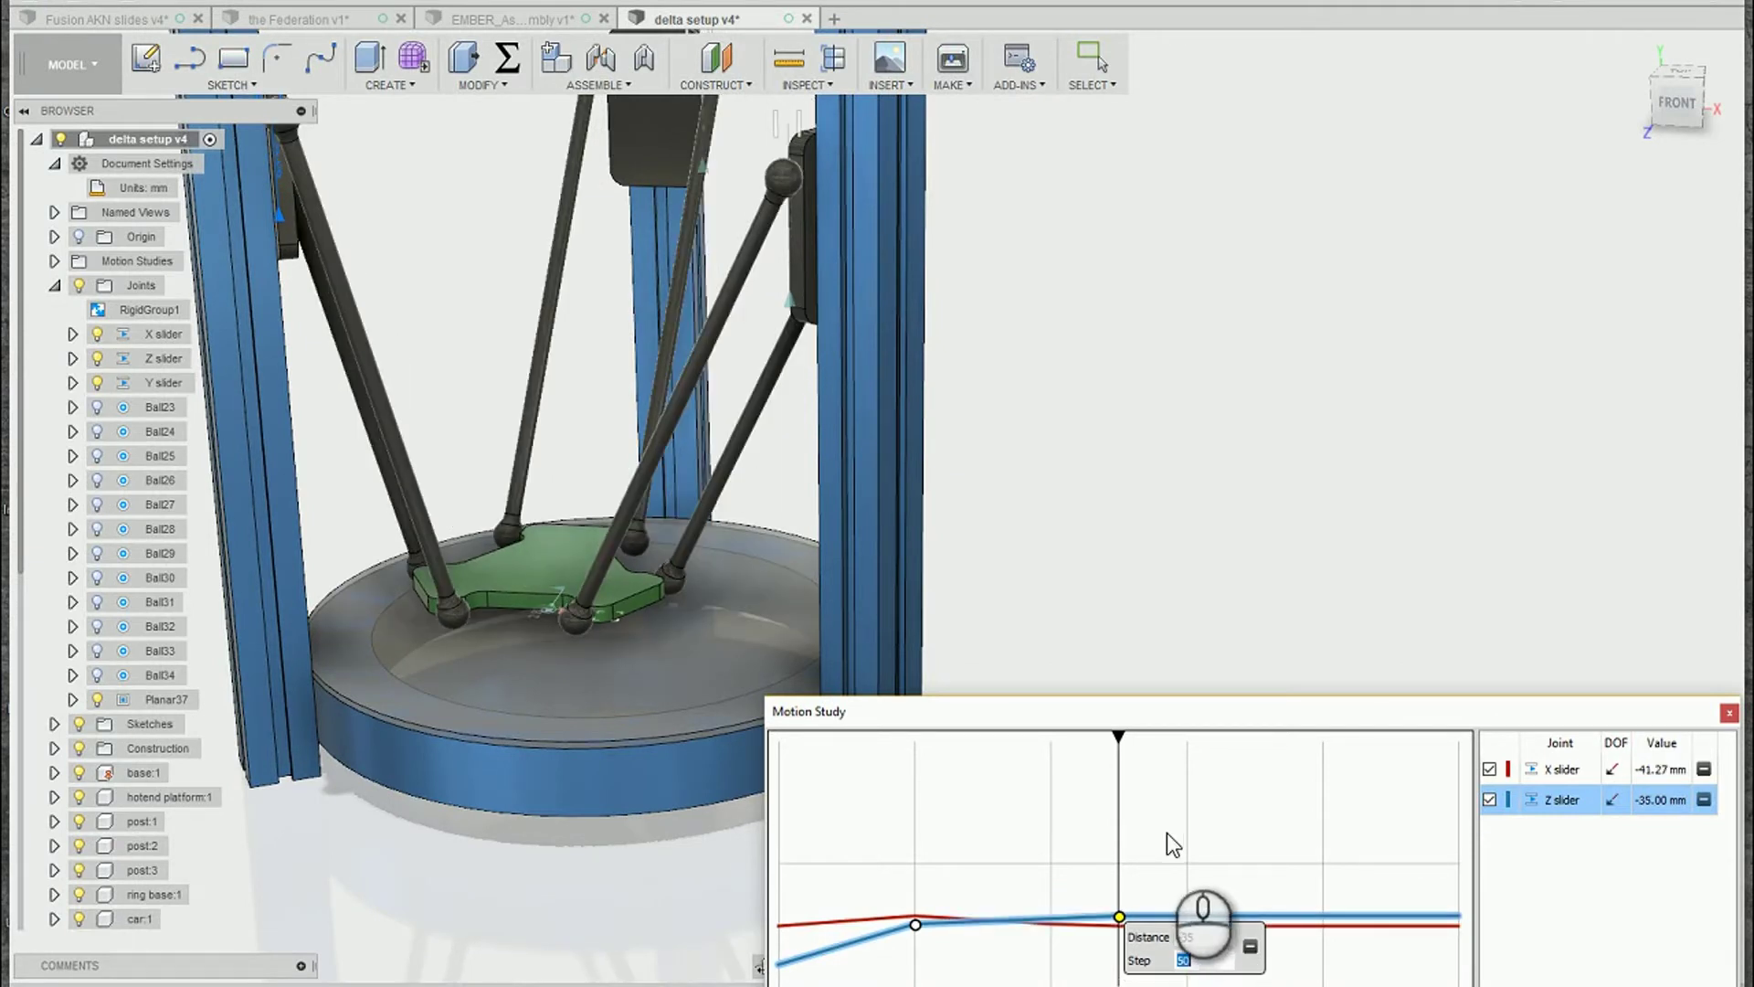
{"action": "left_click_drag", "start_coordinate": [1126, 819], "coordinate": [1060, 881]}
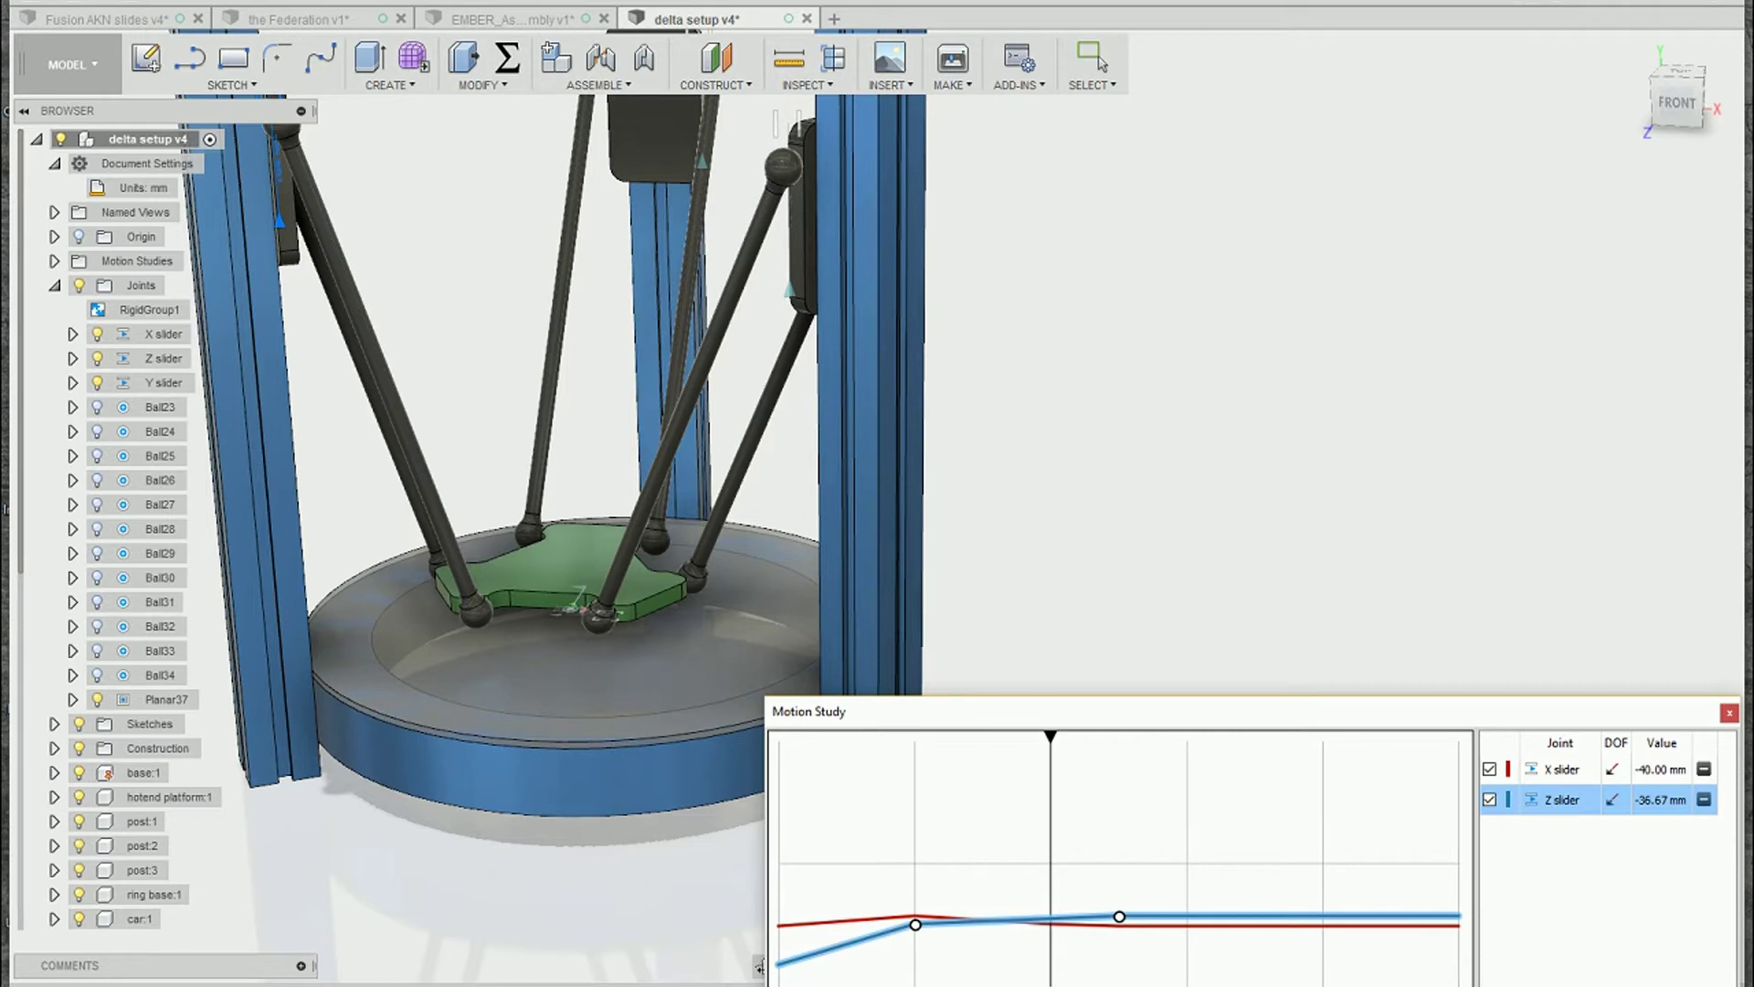
Step: Replay the slider animation from the start at an adjusted speed, then accept the study
{"action": "left_click_drag", "start_coordinate": [1059, 880], "coordinate": [779, 868]}
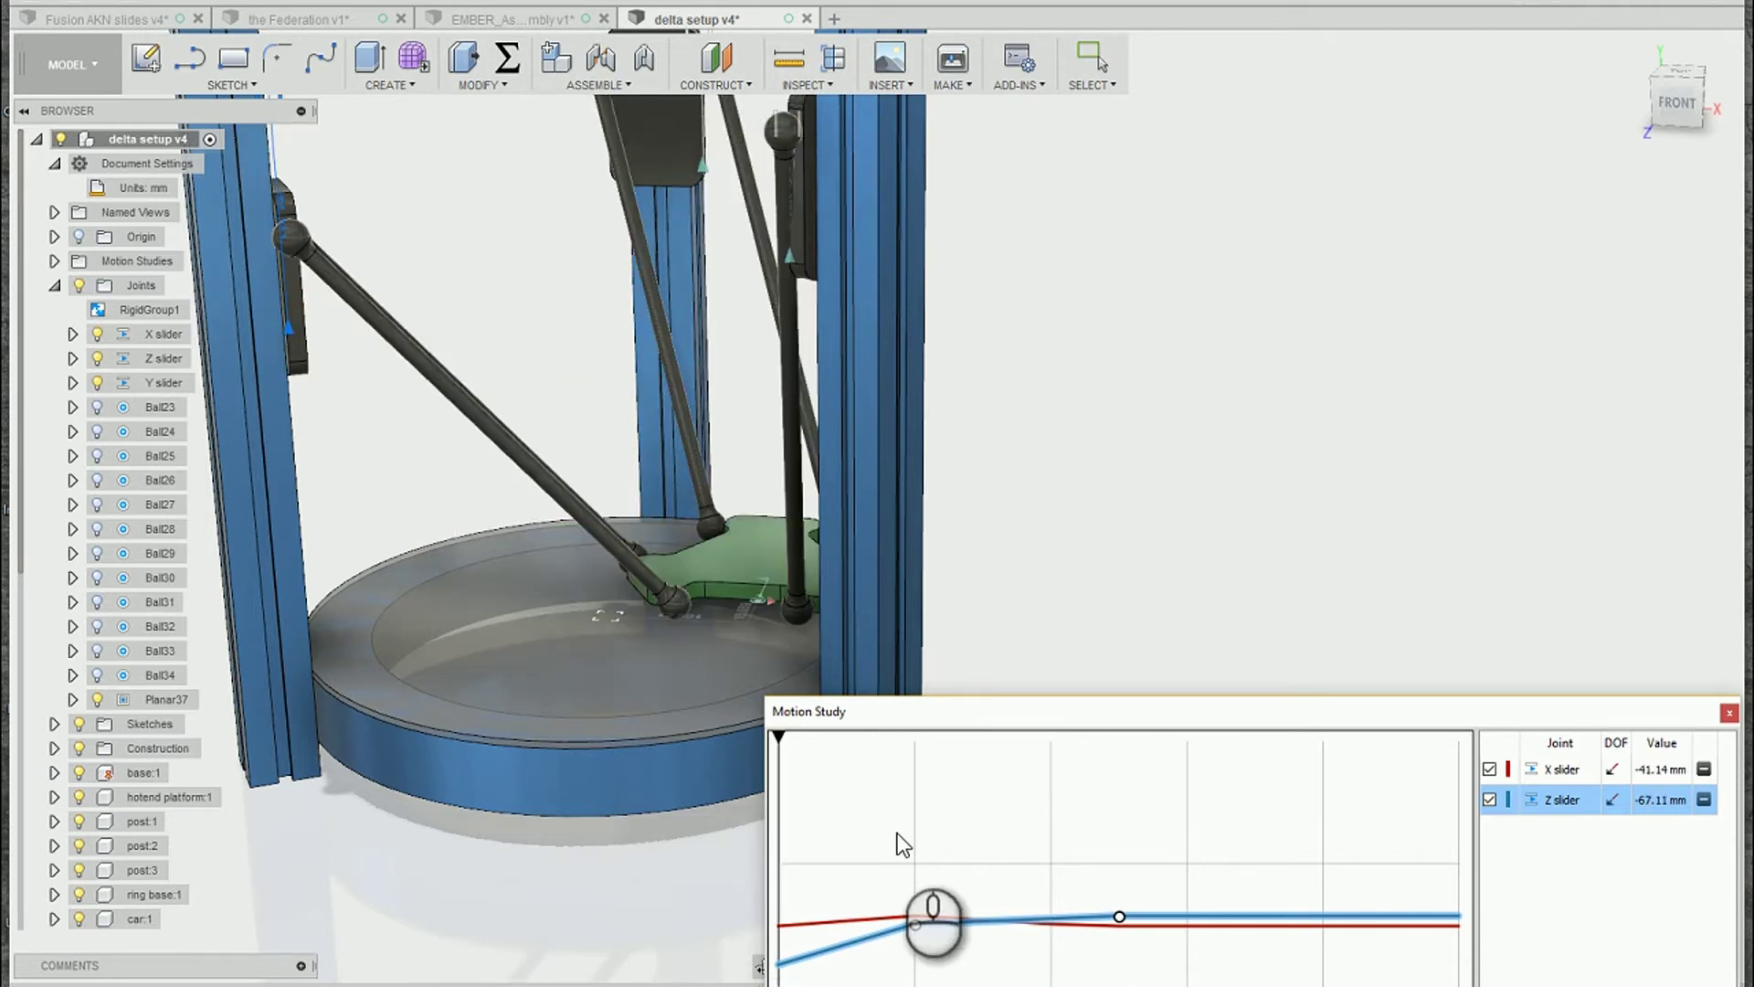
{"action": "left_click", "coordinate": [933, 717]}
{"action": "left_click", "coordinate": [881, 866]}
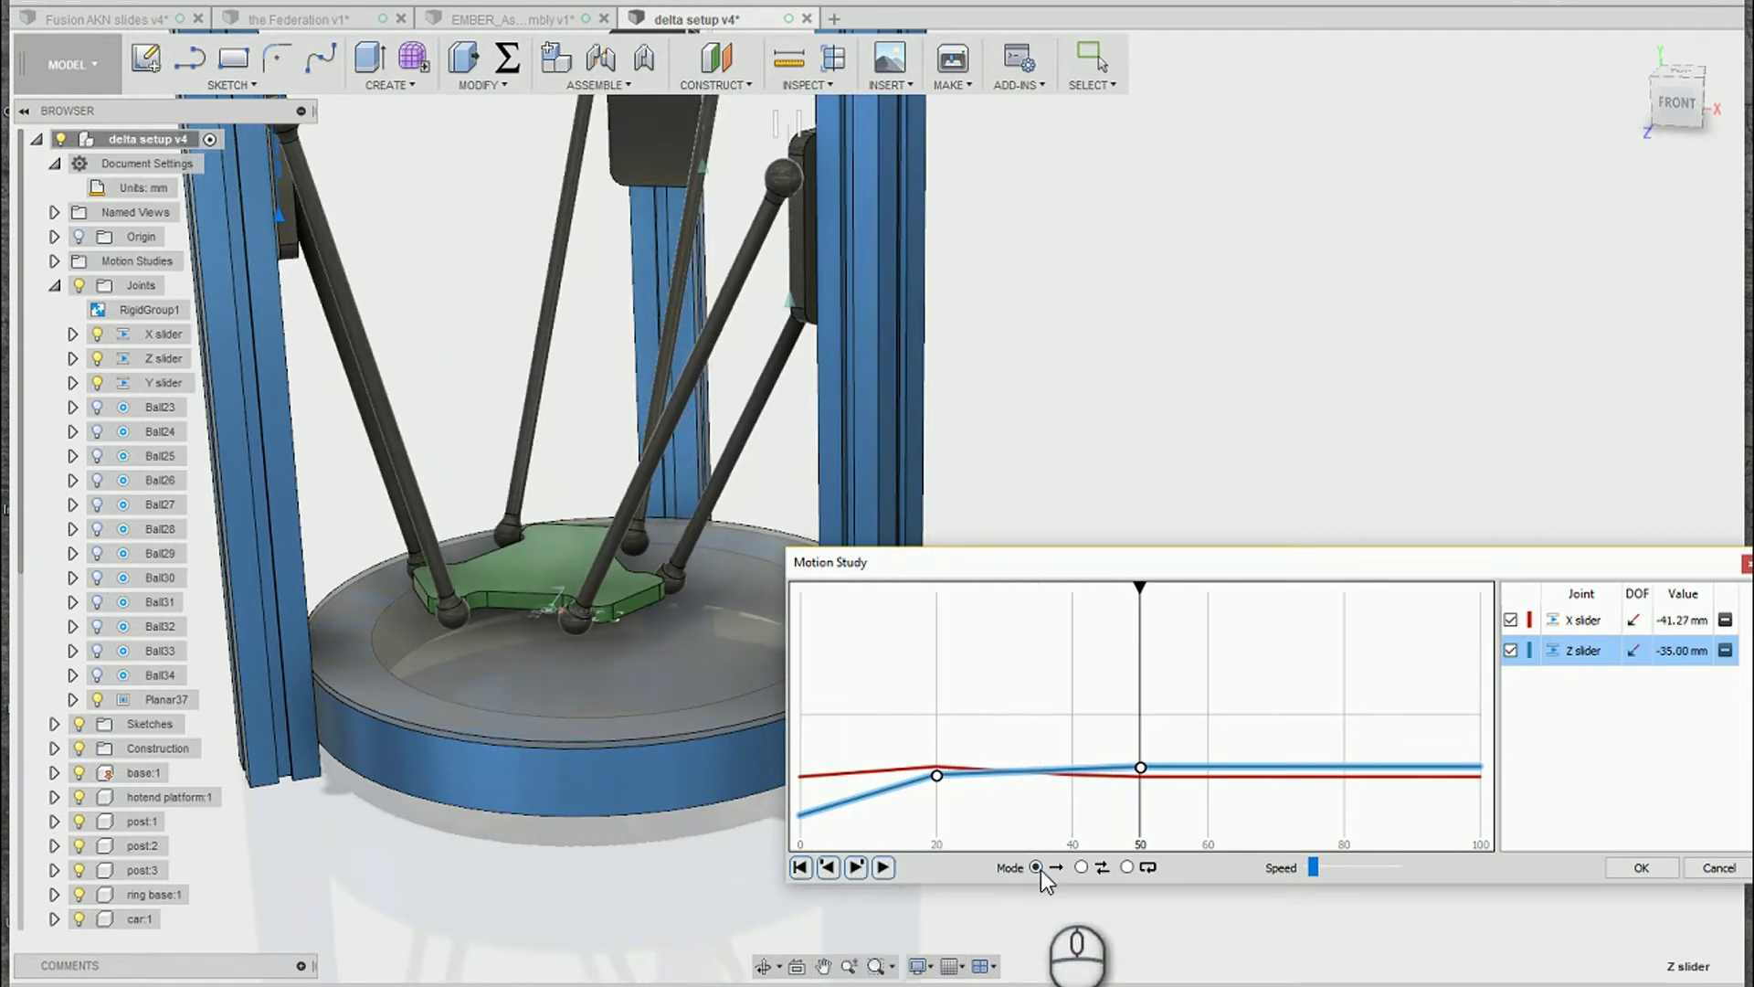
{"action": "mouse_move", "coordinate": [1314, 866]}
{"action": "left_mouse_down"}
{"action": "mouse_move", "coordinate": [1373, 866]}
{"action": "mouse_move", "coordinate": [1314, 873]}
{"action": "left_mouse_up"}
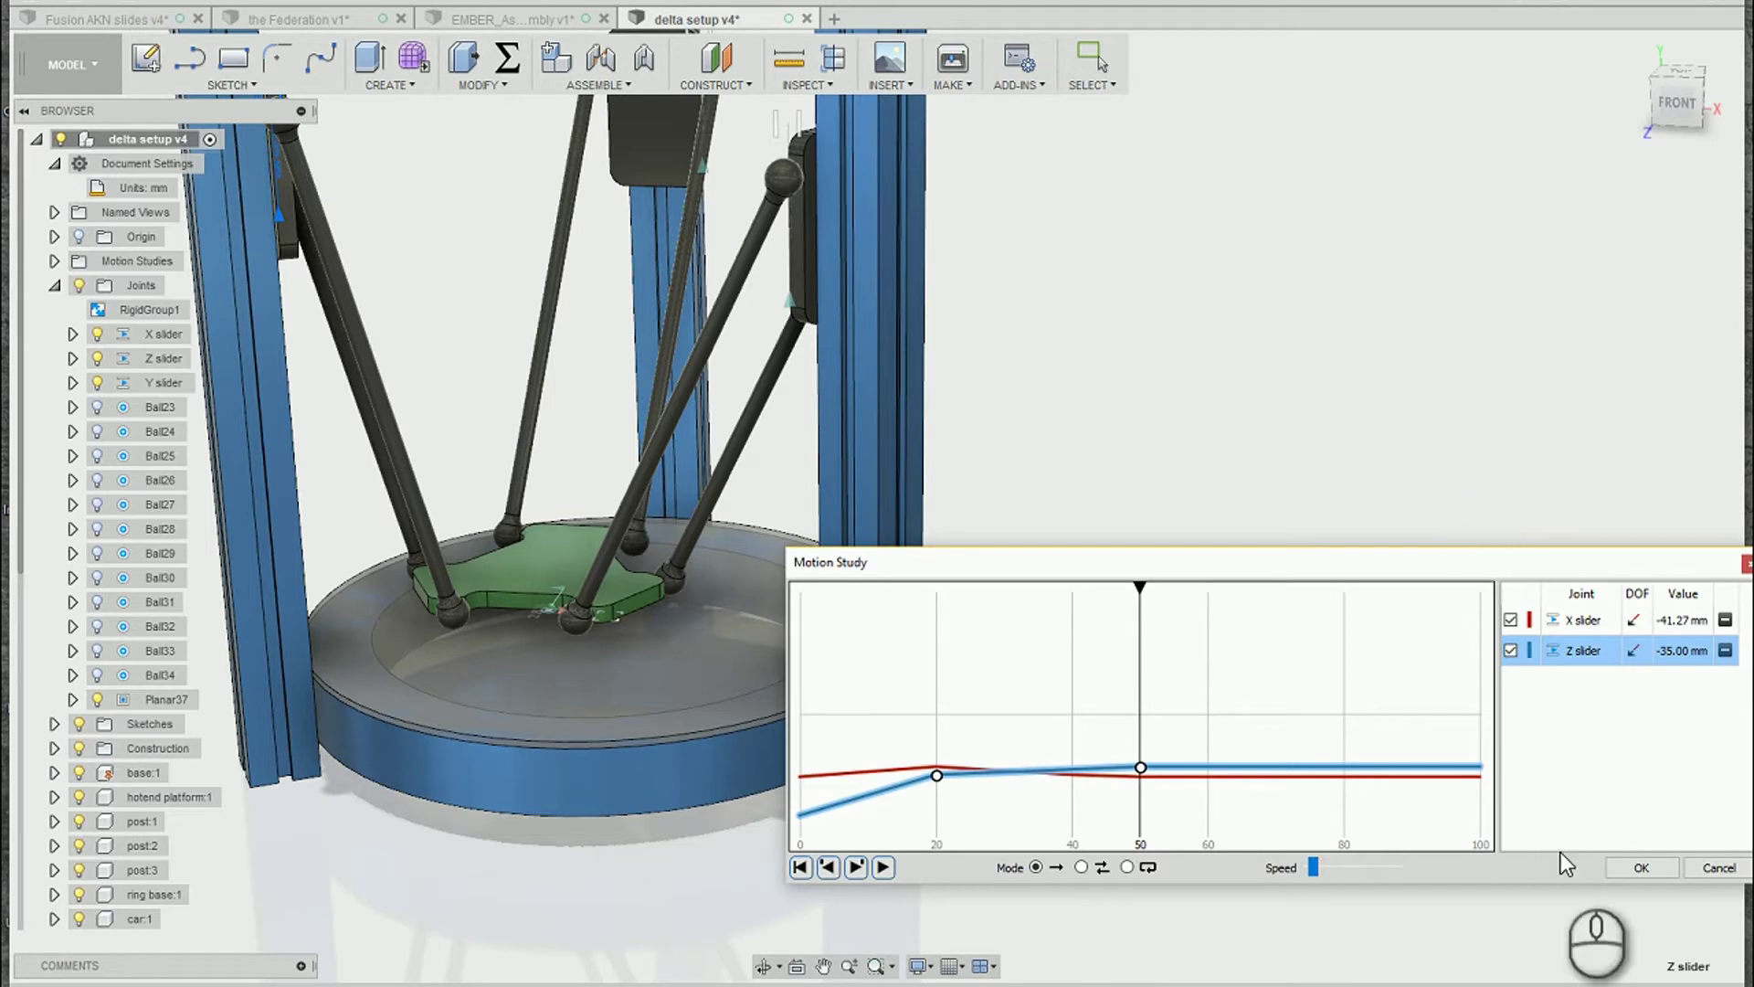
{"action": "left_click", "coordinate": [1642, 868]}
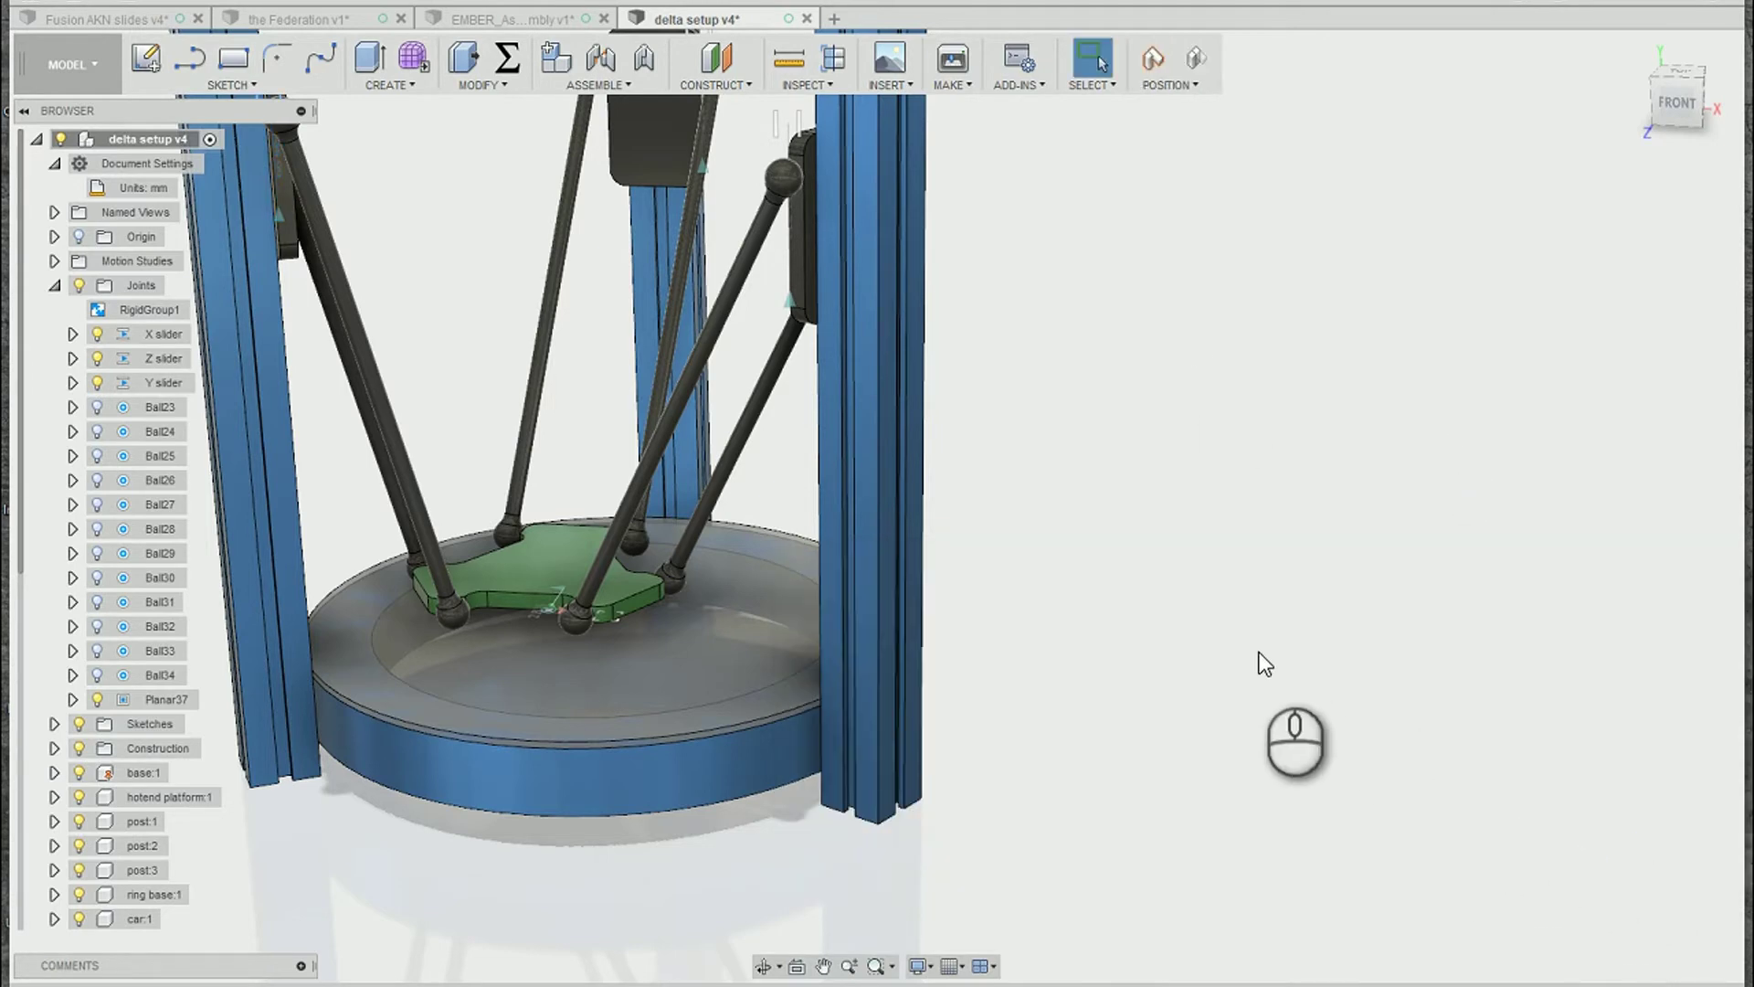
Step: Revert the assembly, then drag the platform and top carriage to test the linkage
{"action": "left_click", "coordinate": [1195, 58]}
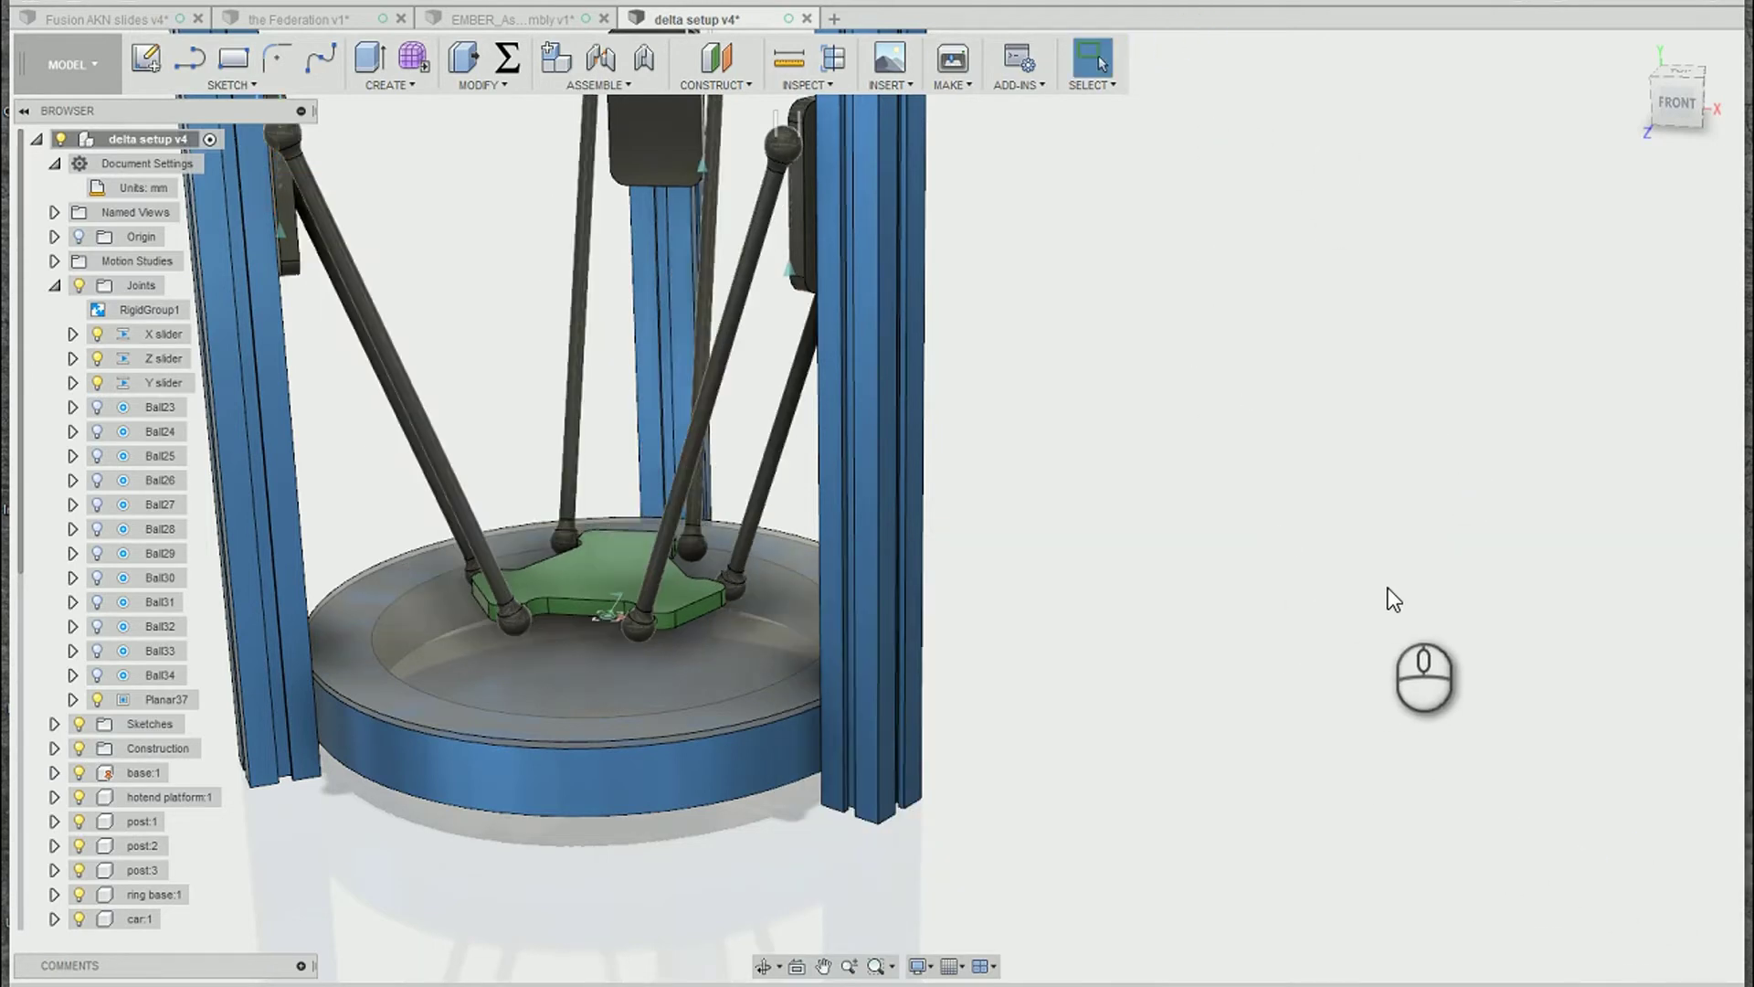
{"action": "middle_click_drag", "start_coordinate": [1245, 564], "coordinate": [1370, 606]}
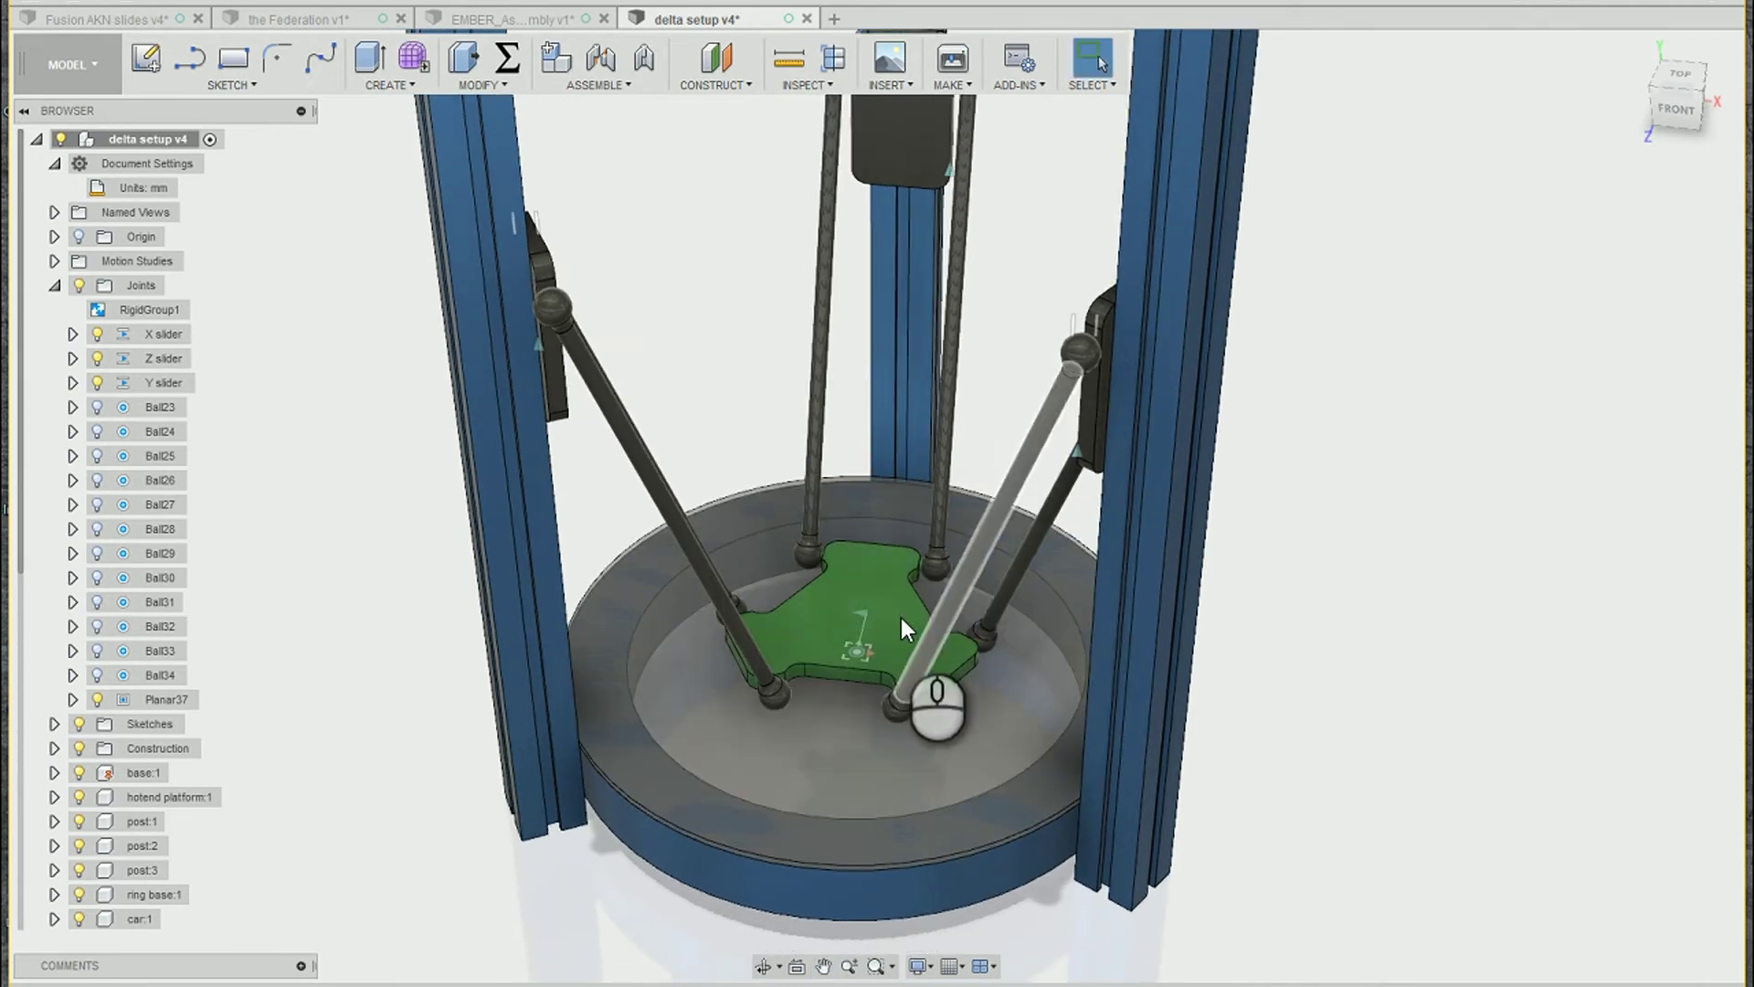
{"action": "left_click", "coordinate": [864, 627]}
{"action": "mouse_move", "coordinate": [864, 627]}
{"action": "left_mouse_down"}
{"action": "mouse_move", "coordinate": [892, 612]}
{"action": "mouse_move", "coordinate": [884, 659]}
{"action": "mouse_move", "coordinate": [811, 624]}
{"action": "mouse_move", "coordinate": [870, 628]}
{"action": "left_mouse_up"}
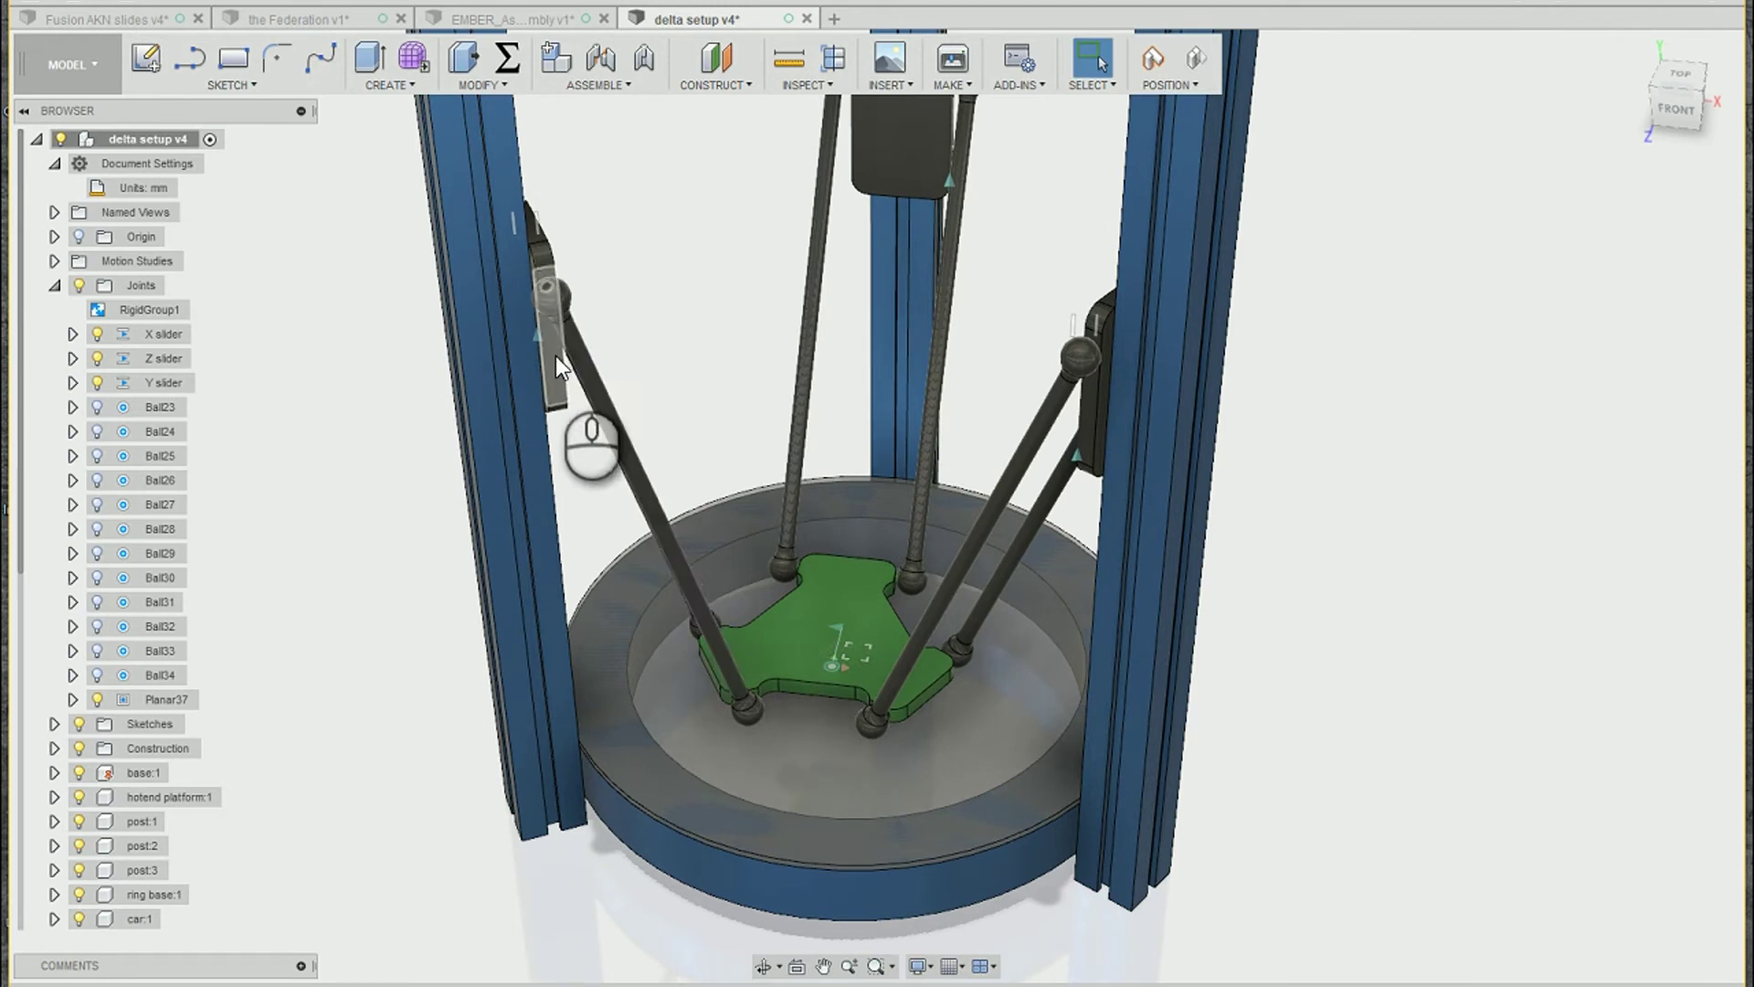
{"action": "mouse_move", "coordinate": [881, 157]}
{"action": "left_mouse_down"}
{"action": "mouse_move", "coordinate": [893, 139]}
{"action": "mouse_move", "coordinate": [896, 165]}
{"action": "left_mouse_up"}
{"action": "mouse_move", "coordinate": [837, 662]}
{"action": "left_mouse_down"}
{"action": "mouse_move", "coordinate": [901, 578]}
{"action": "mouse_move", "coordinate": [858, 672]}
{"action": "left_mouse_up"}
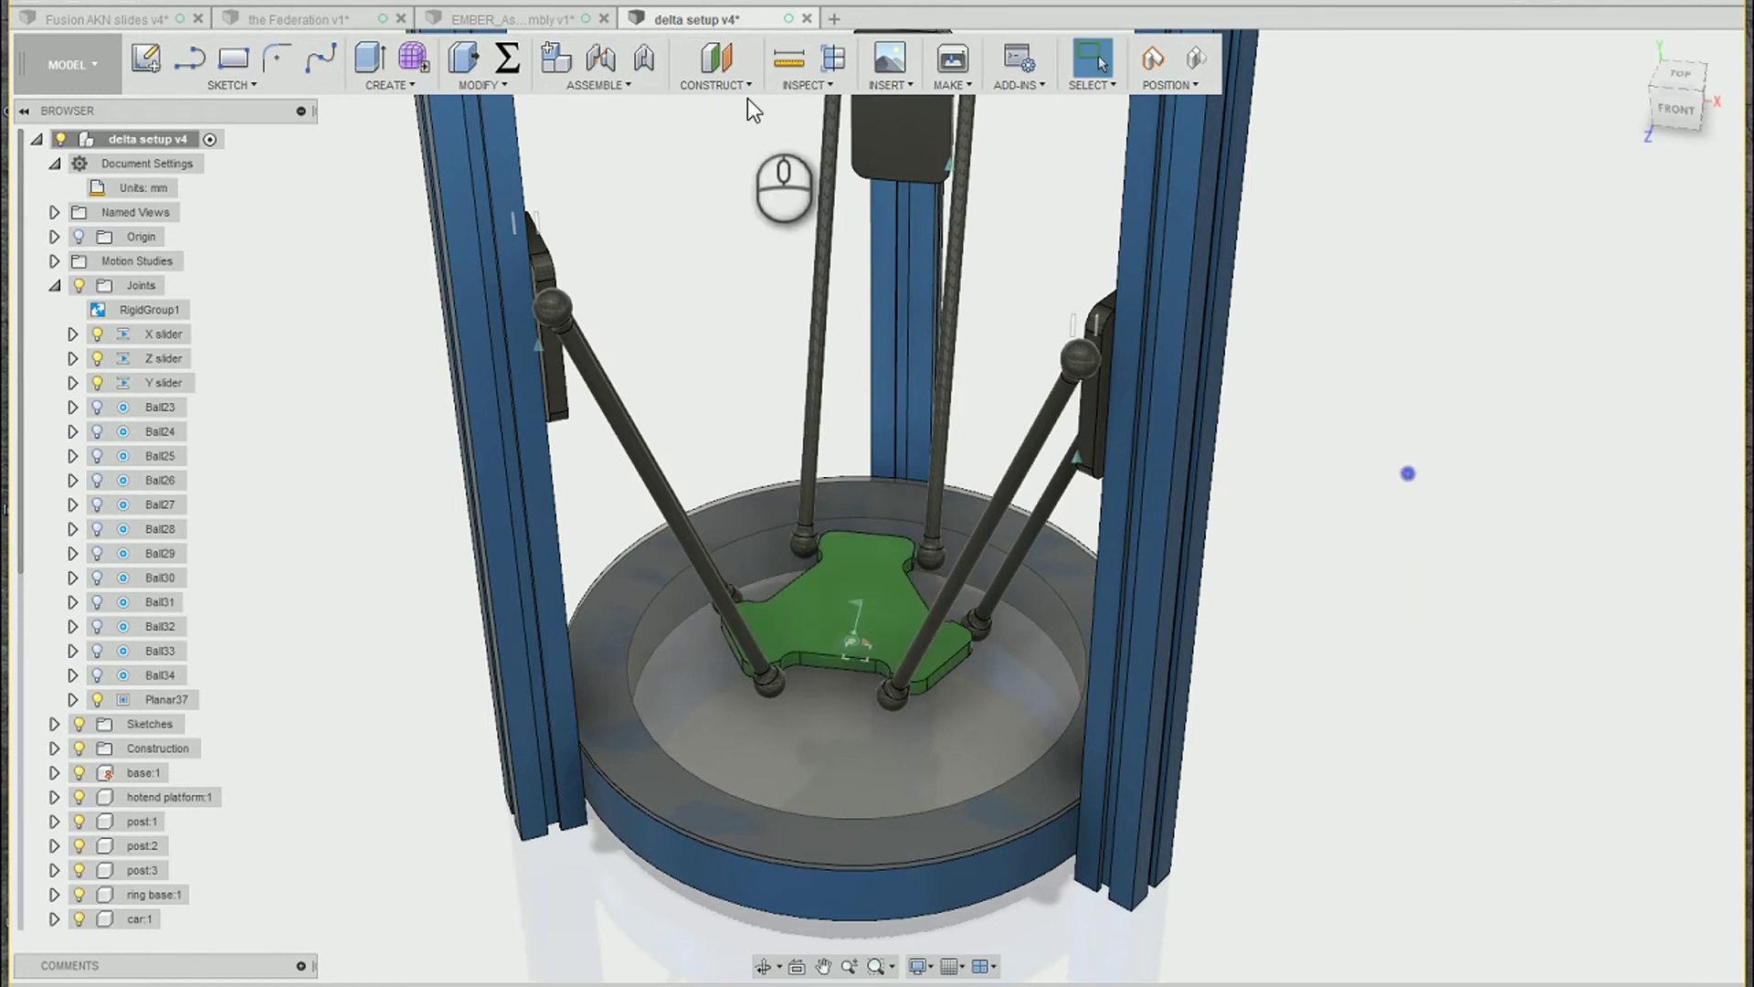
Step: Restore the saved positions and start a new motion study
{"action": "left_click", "coordinate": [1191, 58]}
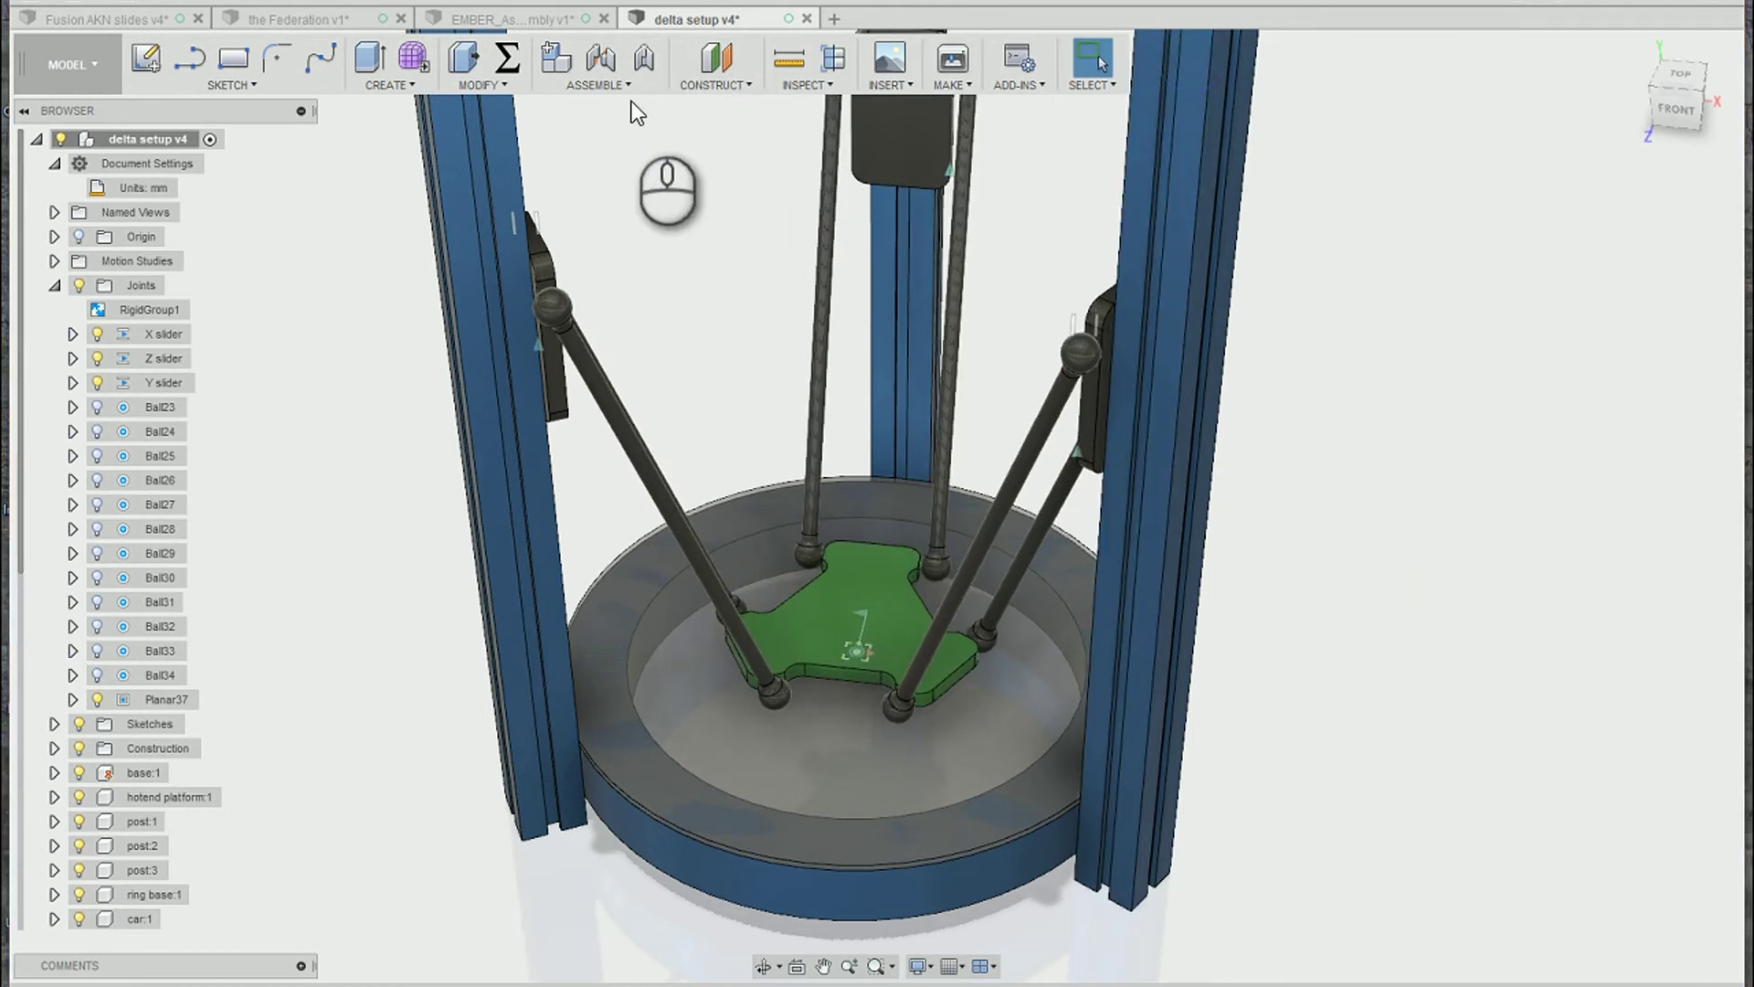
{"action": "left_click", "coordinate": [606, 85]}
{"action": "left_click", "coordinate": [607, 326]}
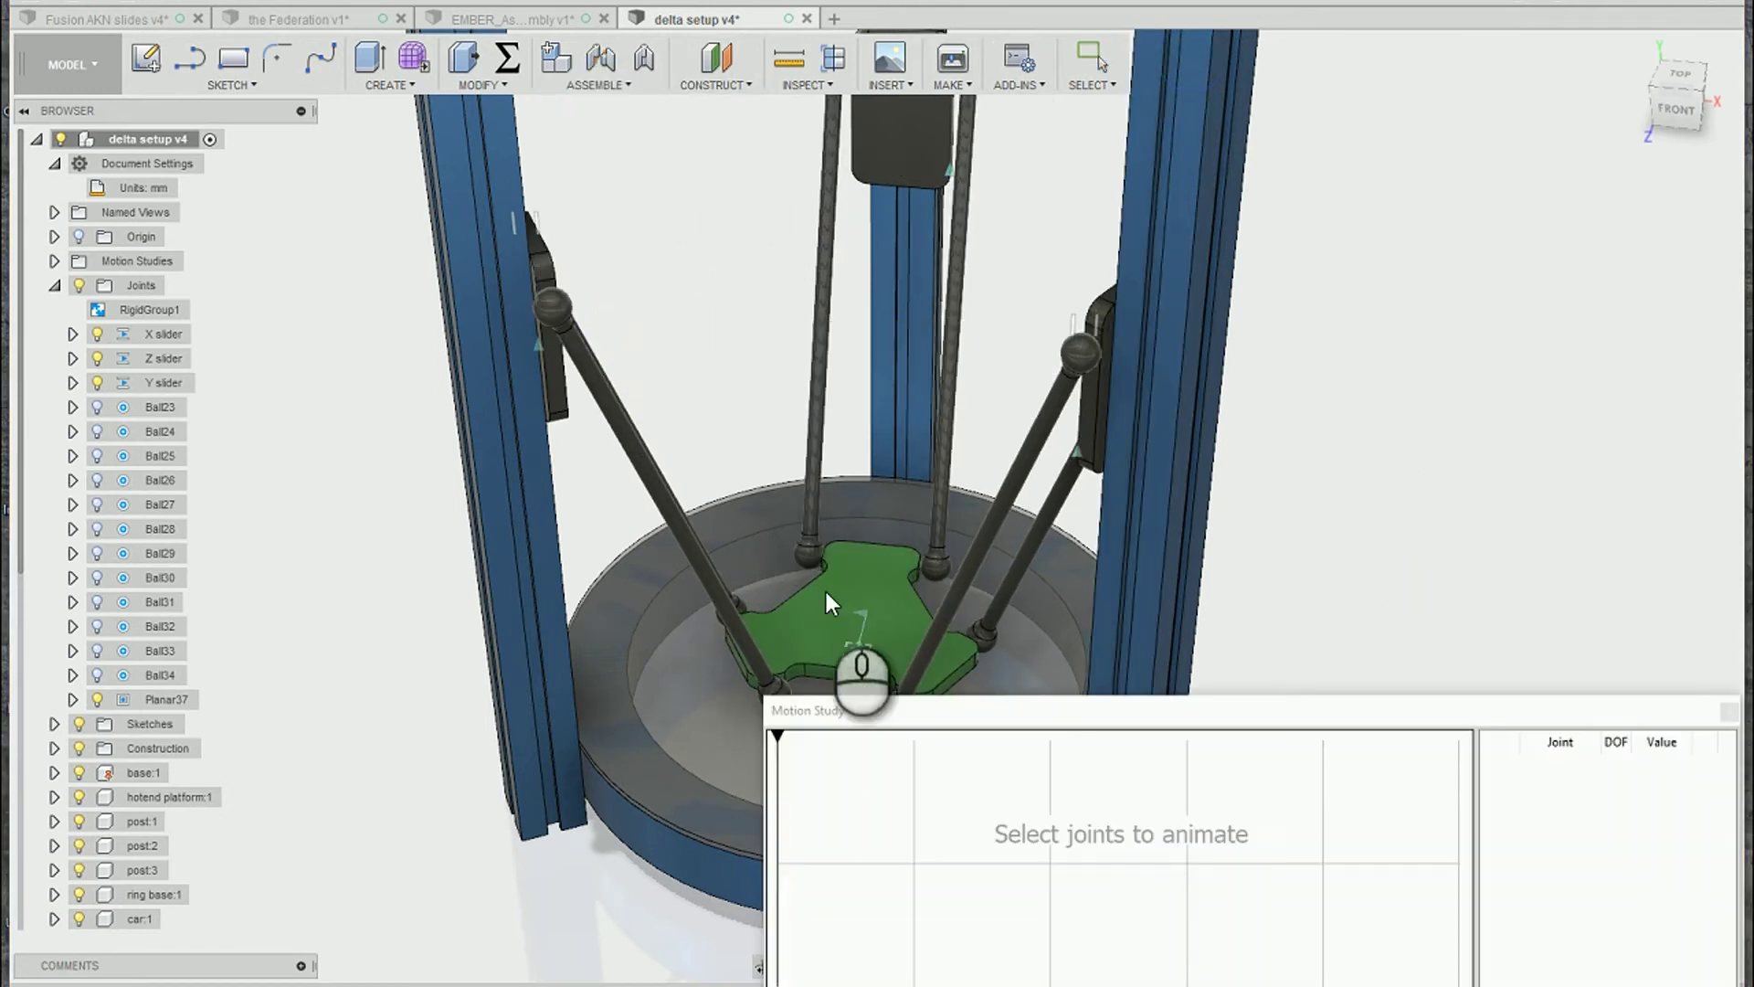
Step: Add the Planar37 joint, select its two translation and rotation curves, and place a red-curve point
{"action": "left_click", "coordinate": [857, 651]}
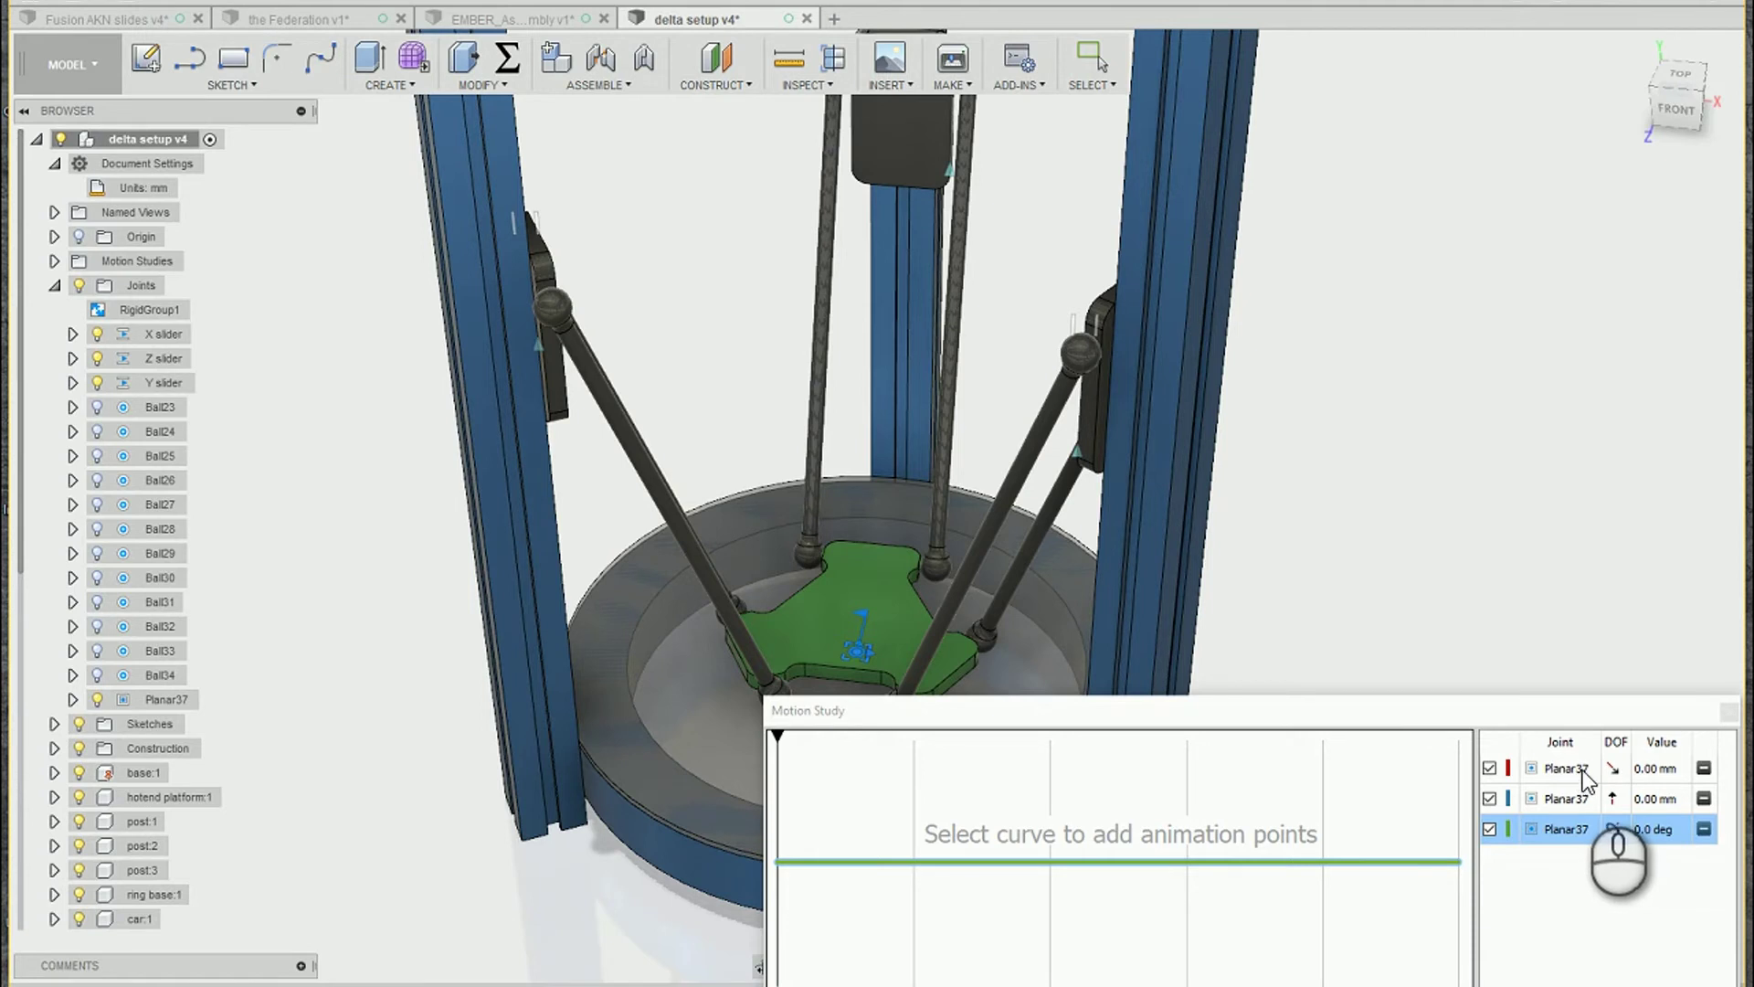
{"action": "left_click", "coordinate": [1588, 775]}
{"action": "left_click", "coordinate": [1570, 809]}
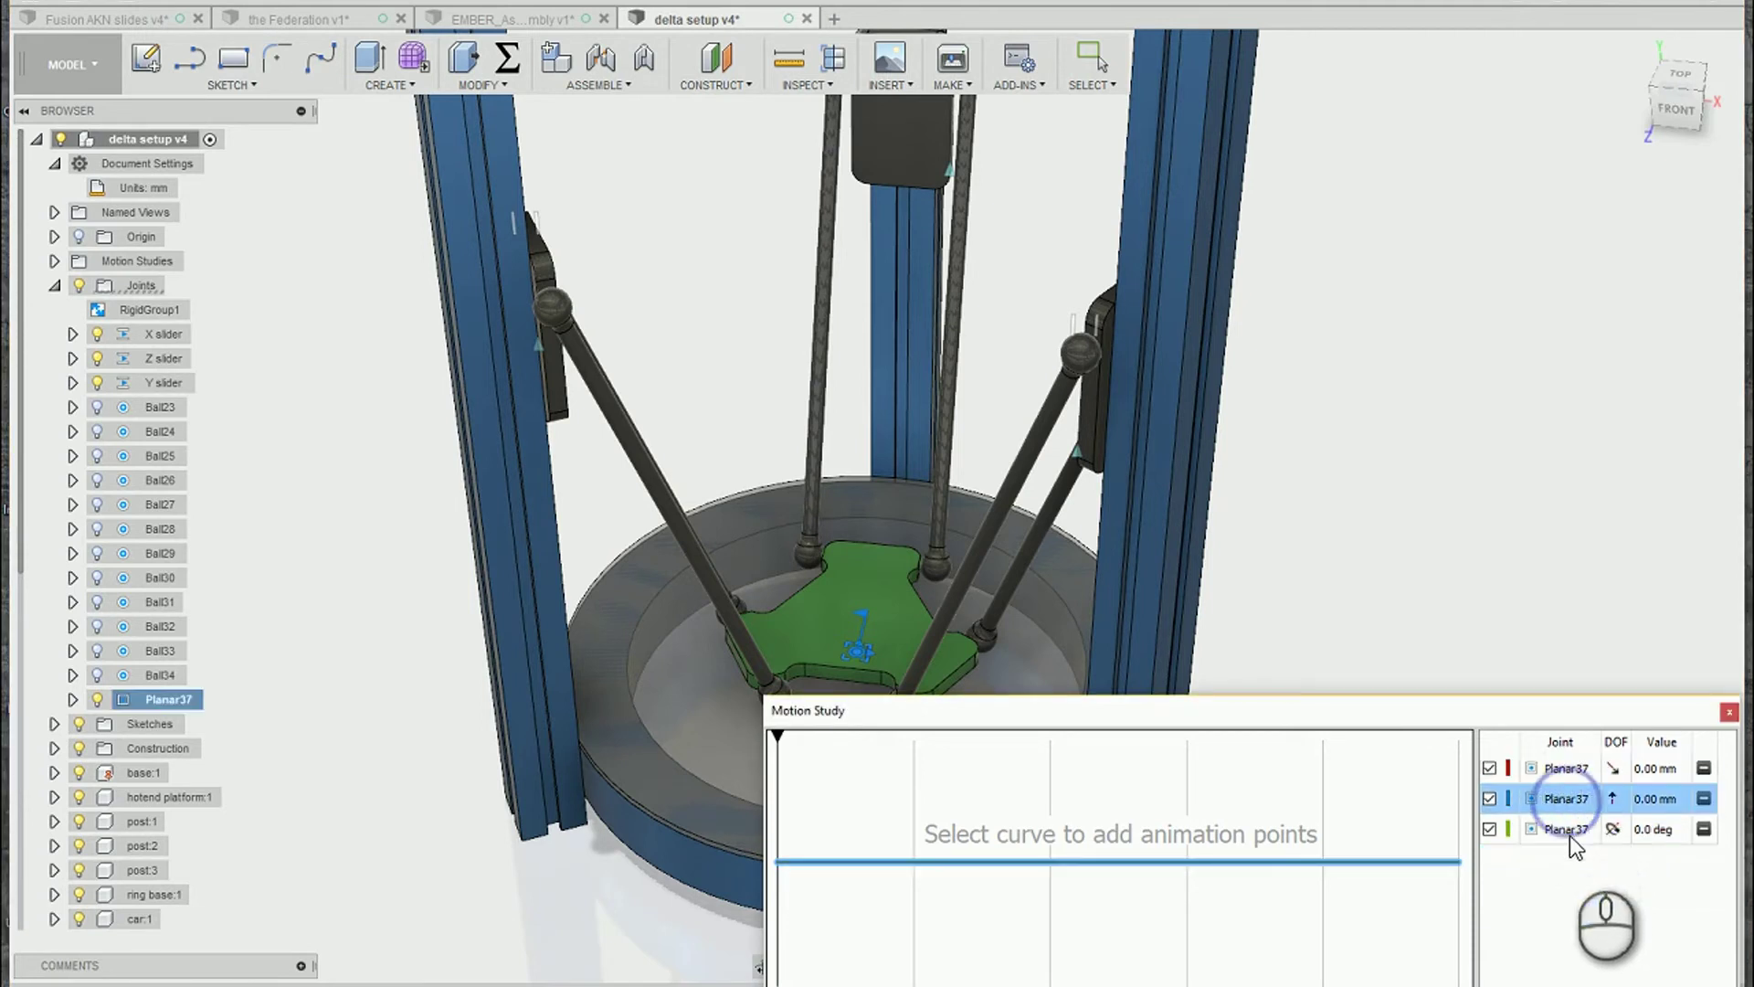
{"action": "left_click", "coordinate": [1572, 830]}
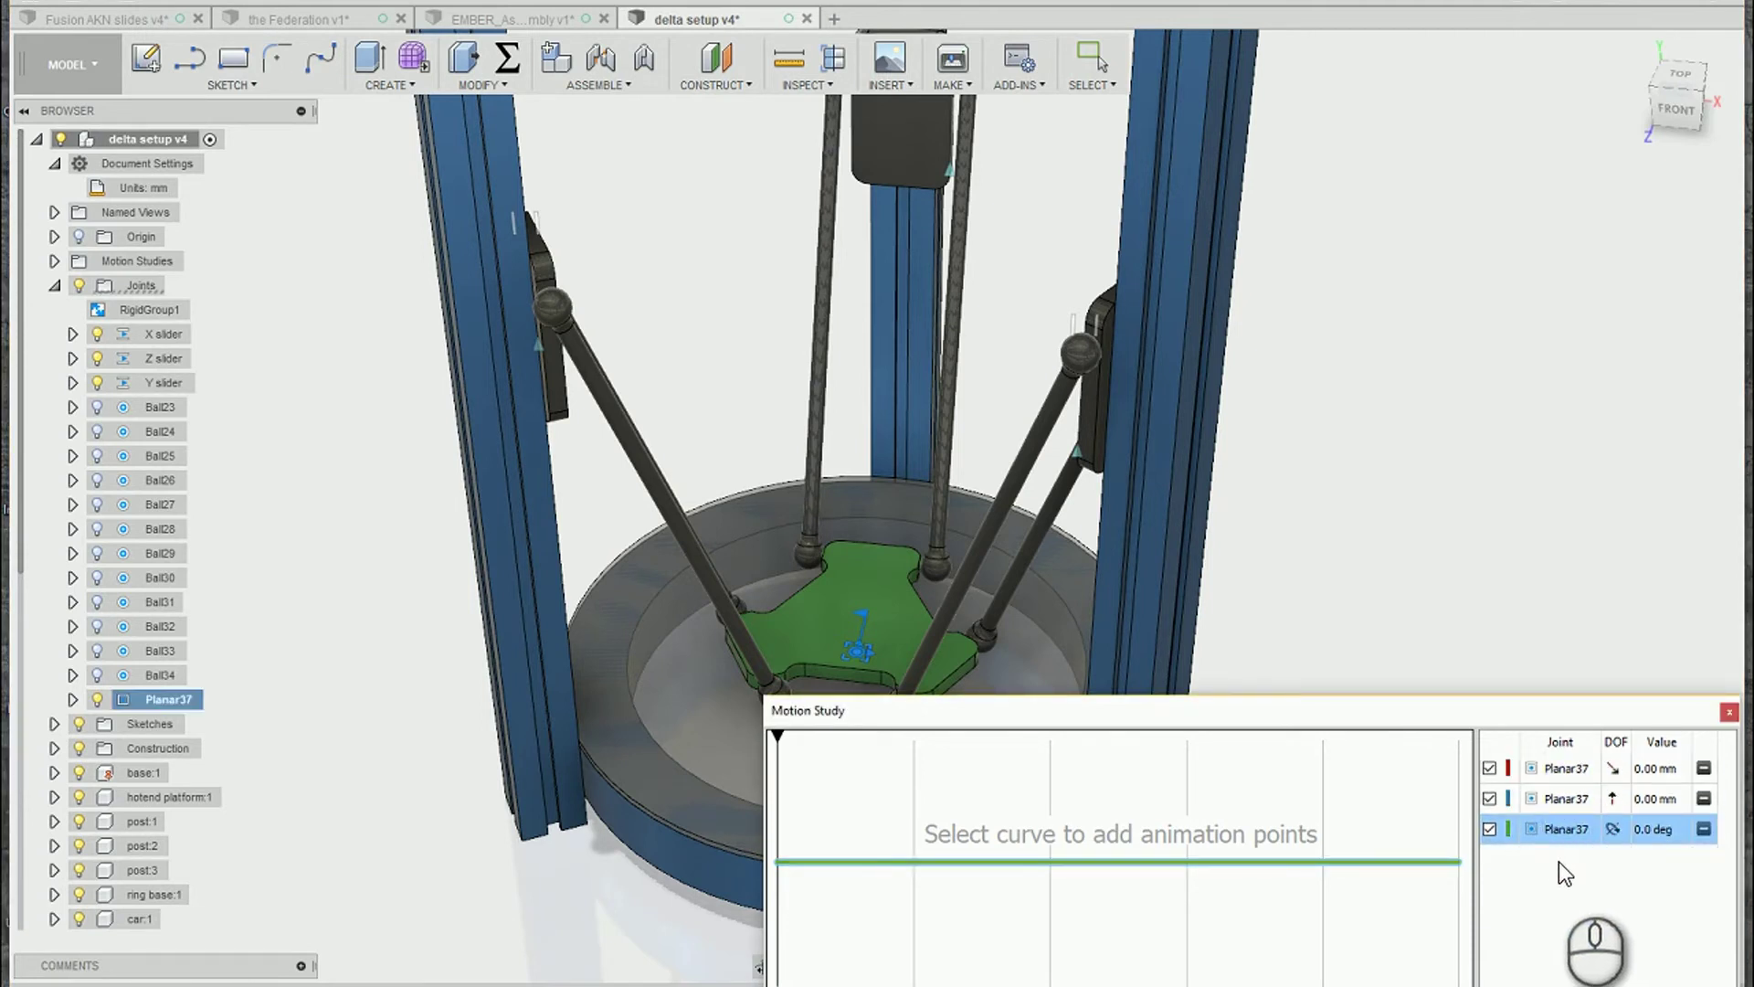
{"action": "left_click", "coordinate": [1566, 770]}
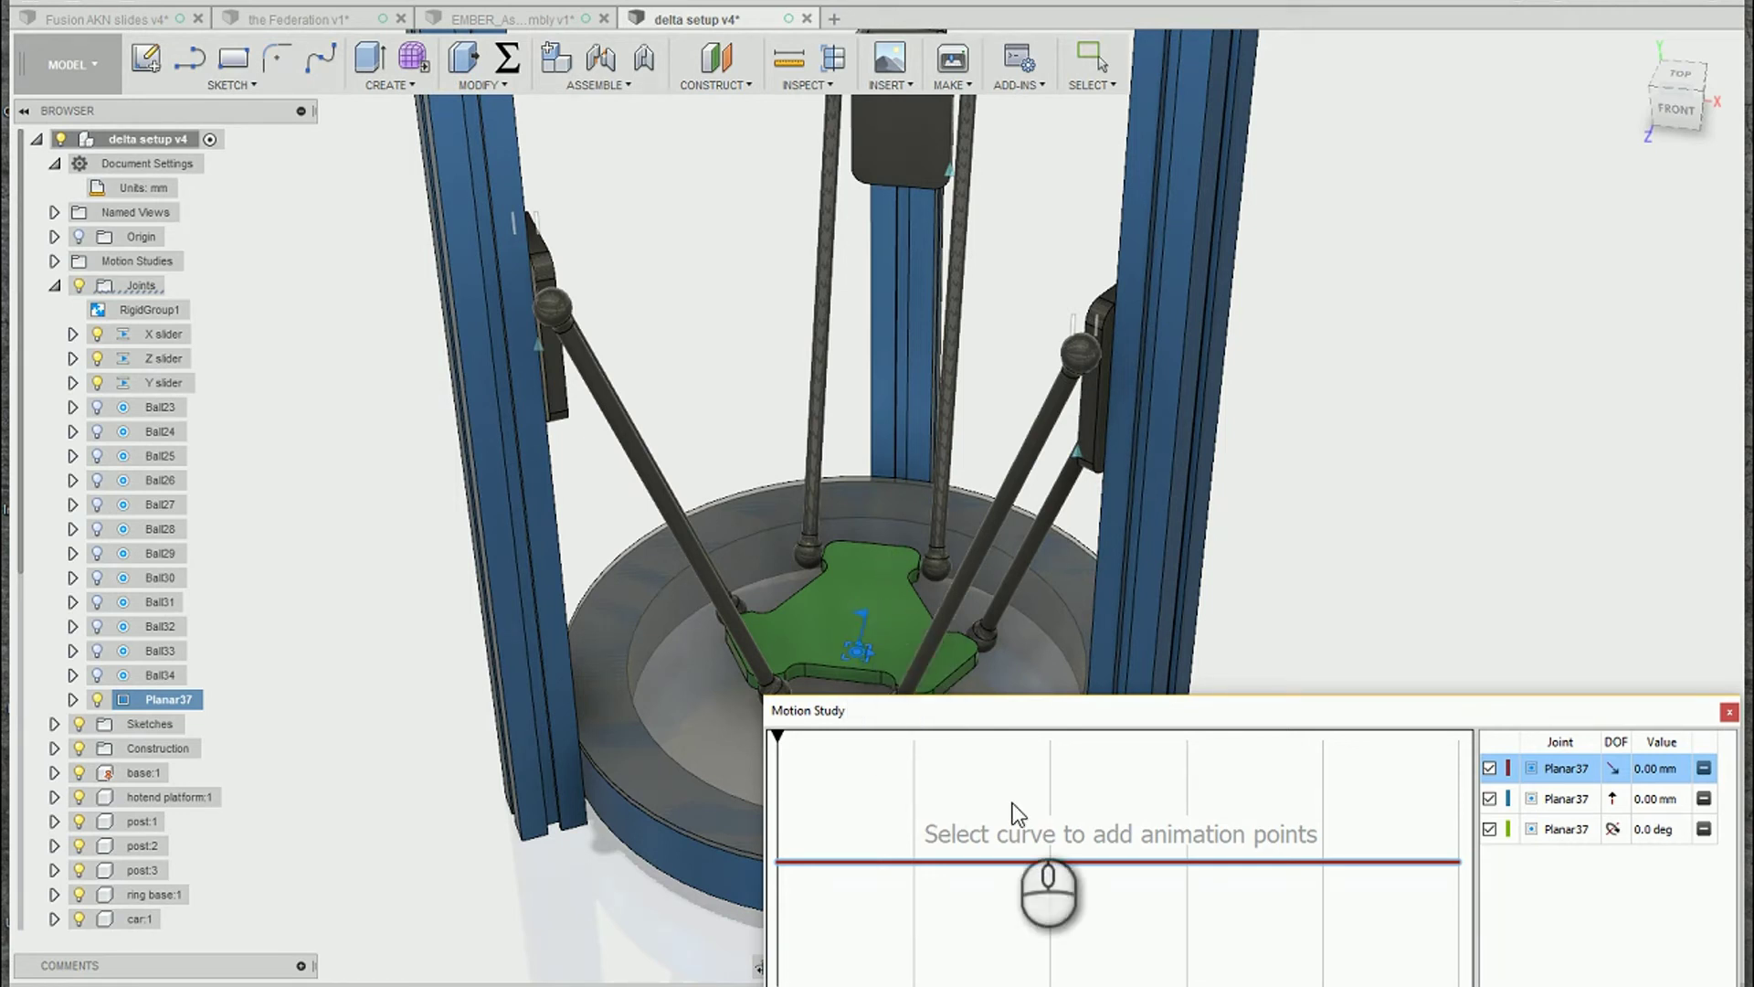
{"action": "left_click", "coordinate": [913, 861]}
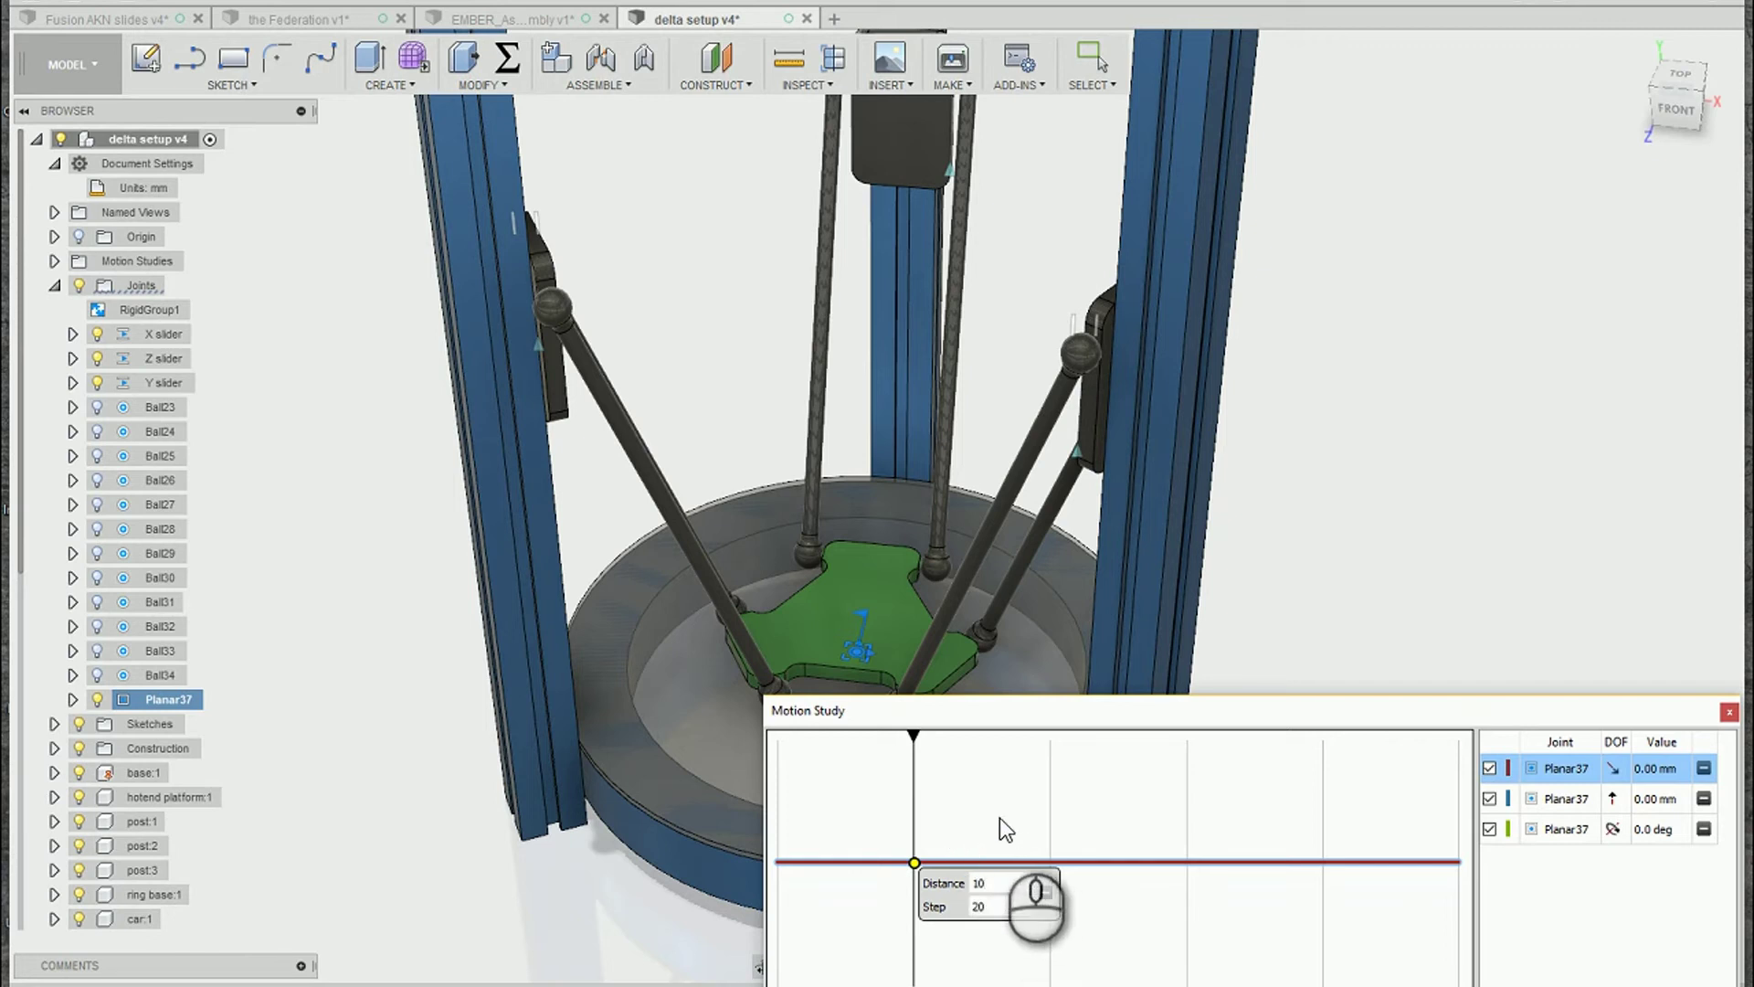
Step: Key the red curve to 10 mm and the blue curve to -10 mm at step 27, then close
{"action": "key", "text": "Tab"}
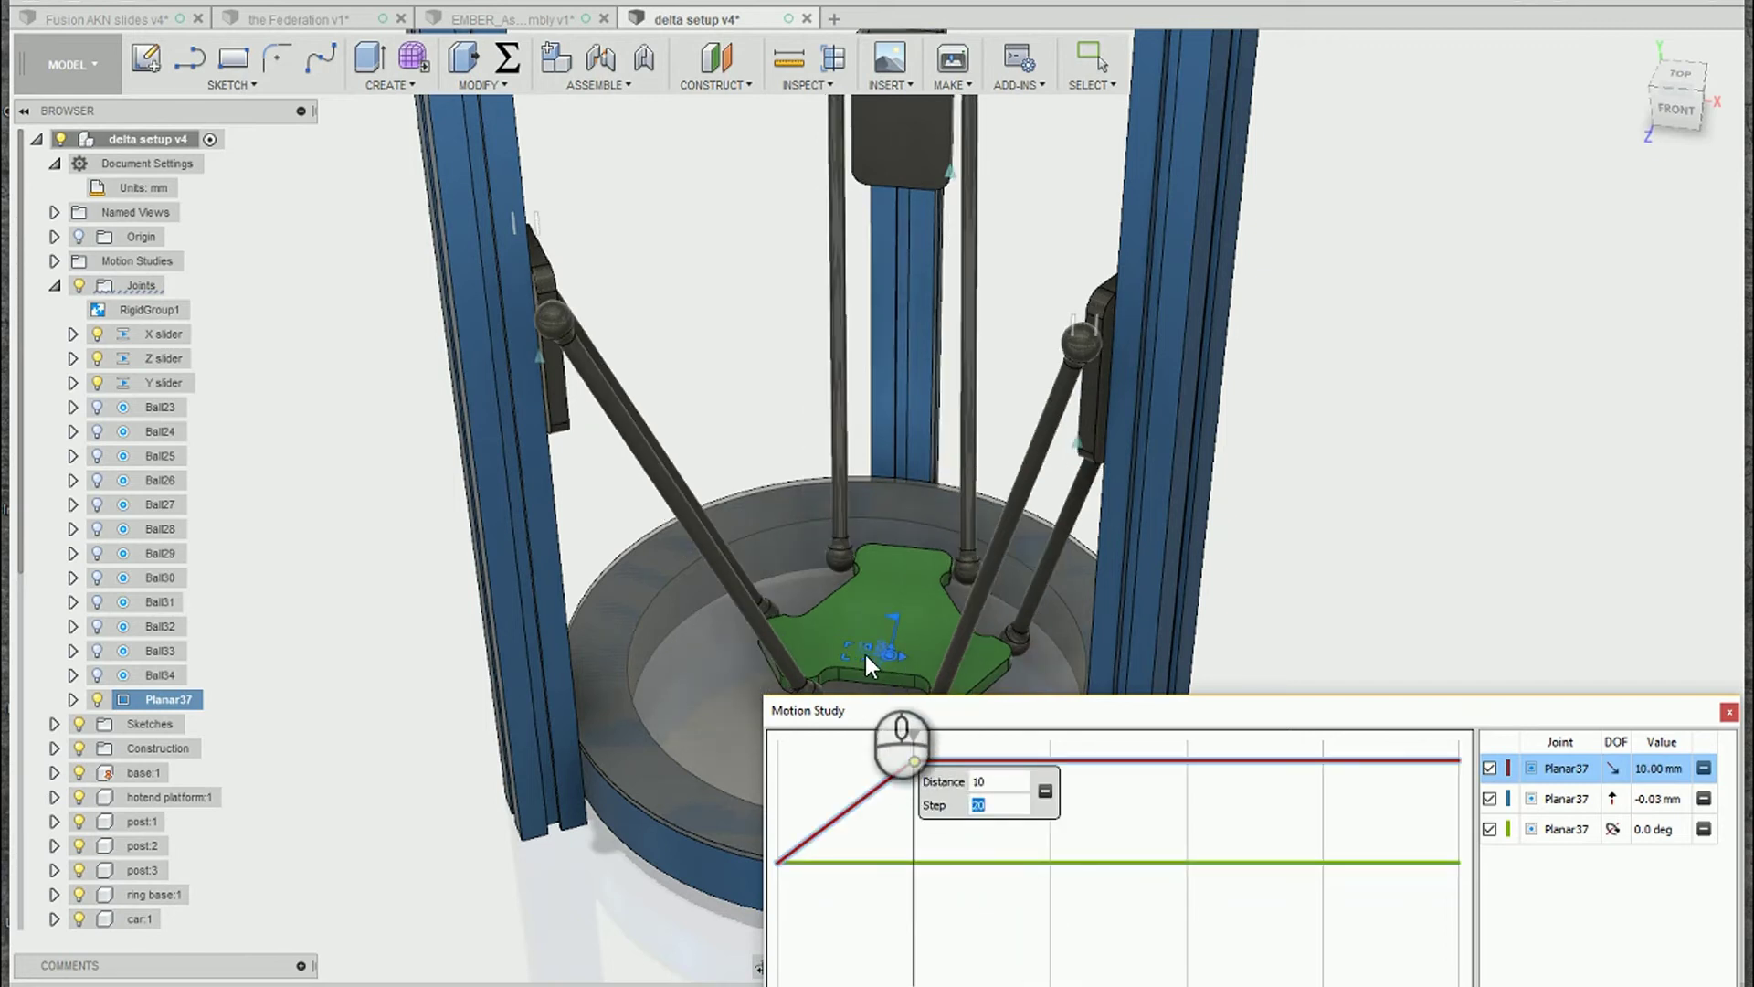
{"action": "left_click", "coordinate": [965, 863]}
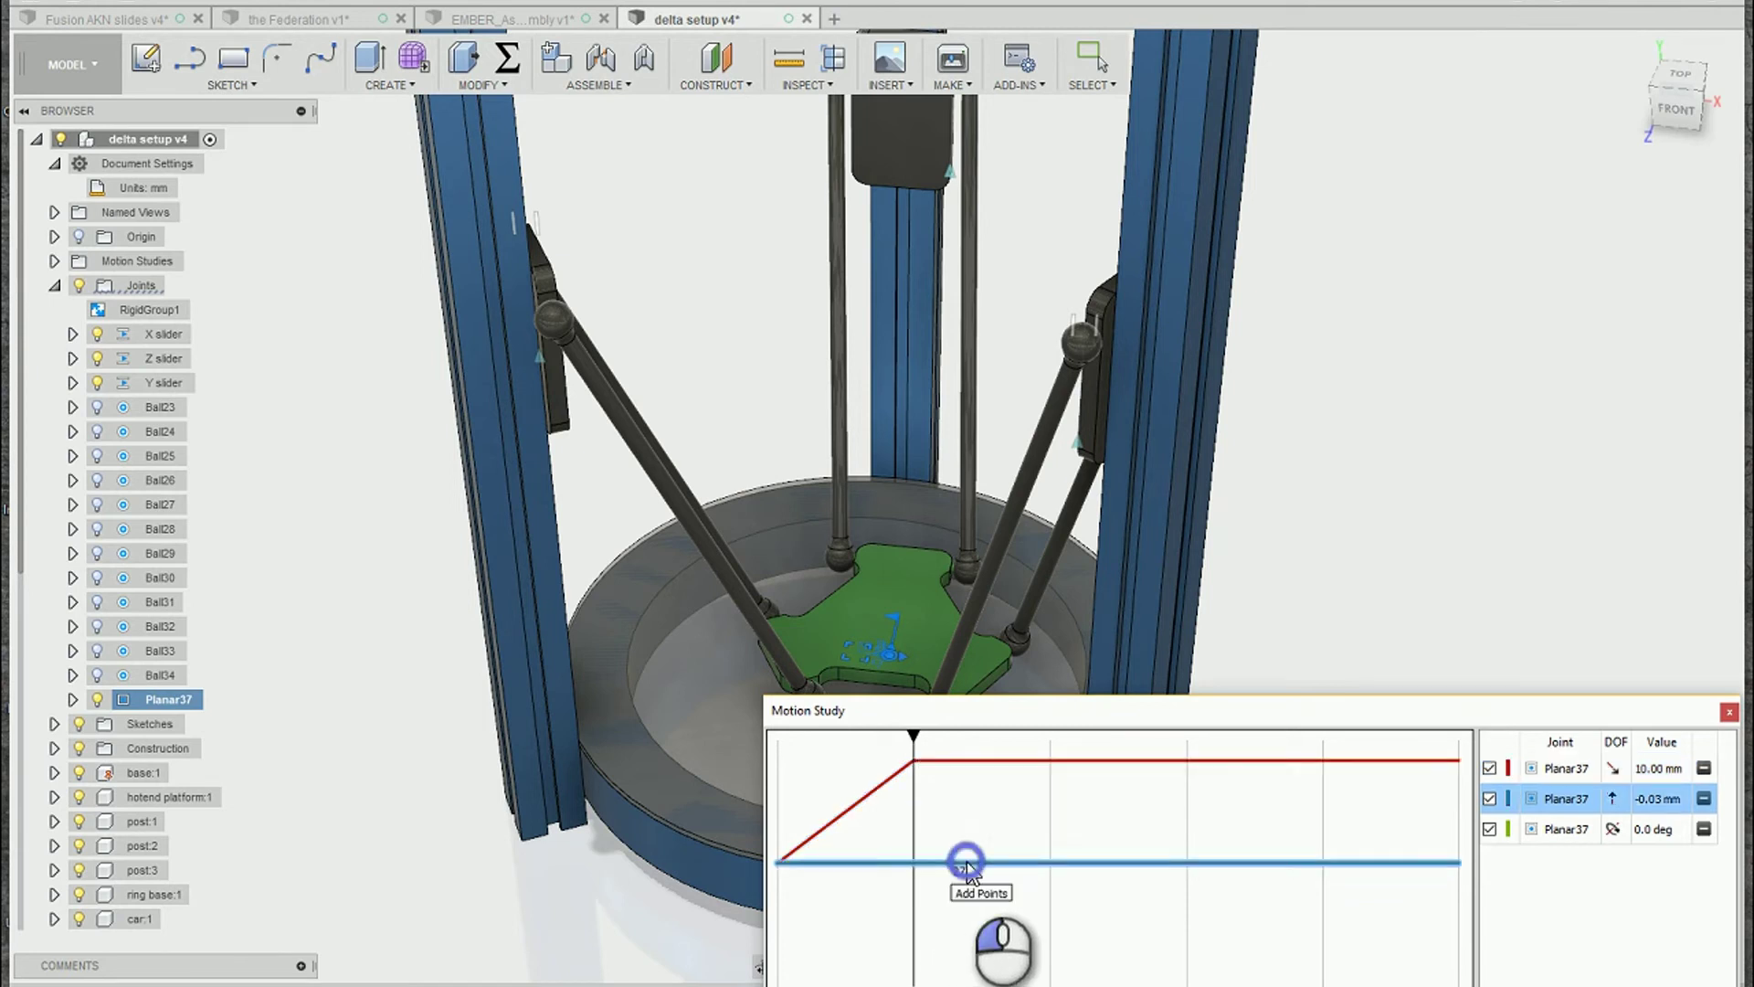
{"action": "left_click", "coordinate": [967, 864]}
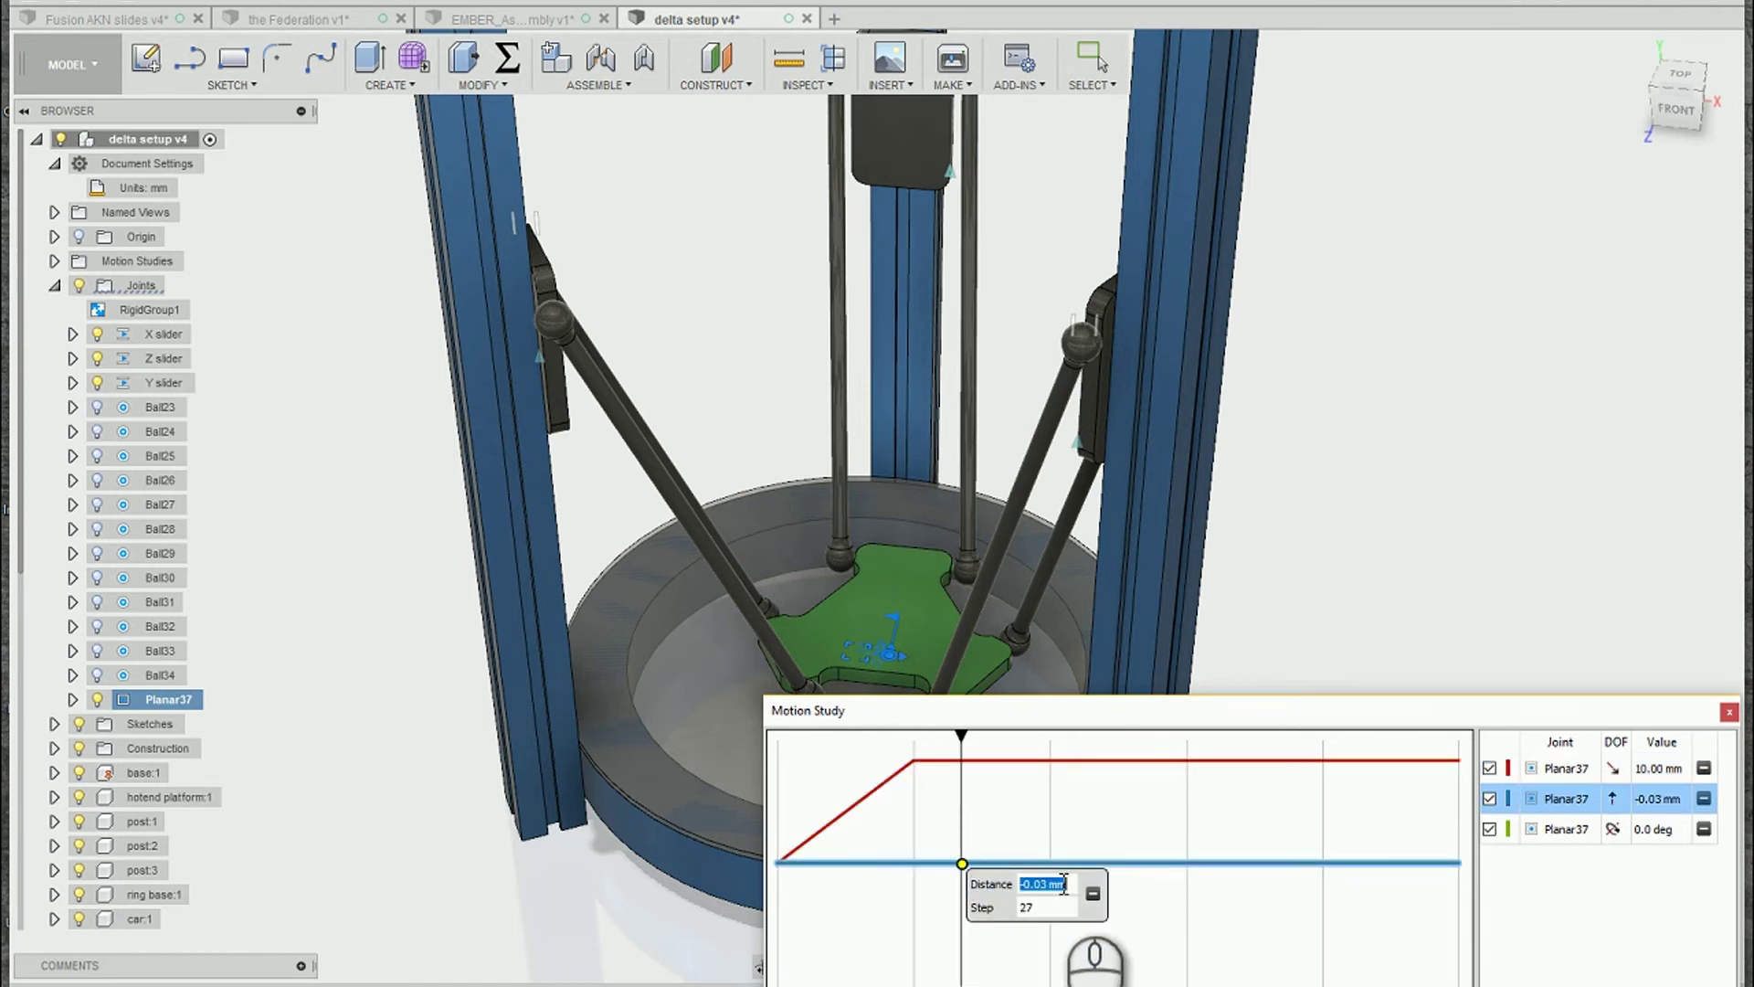
{"action": "key", "text": "Return"}
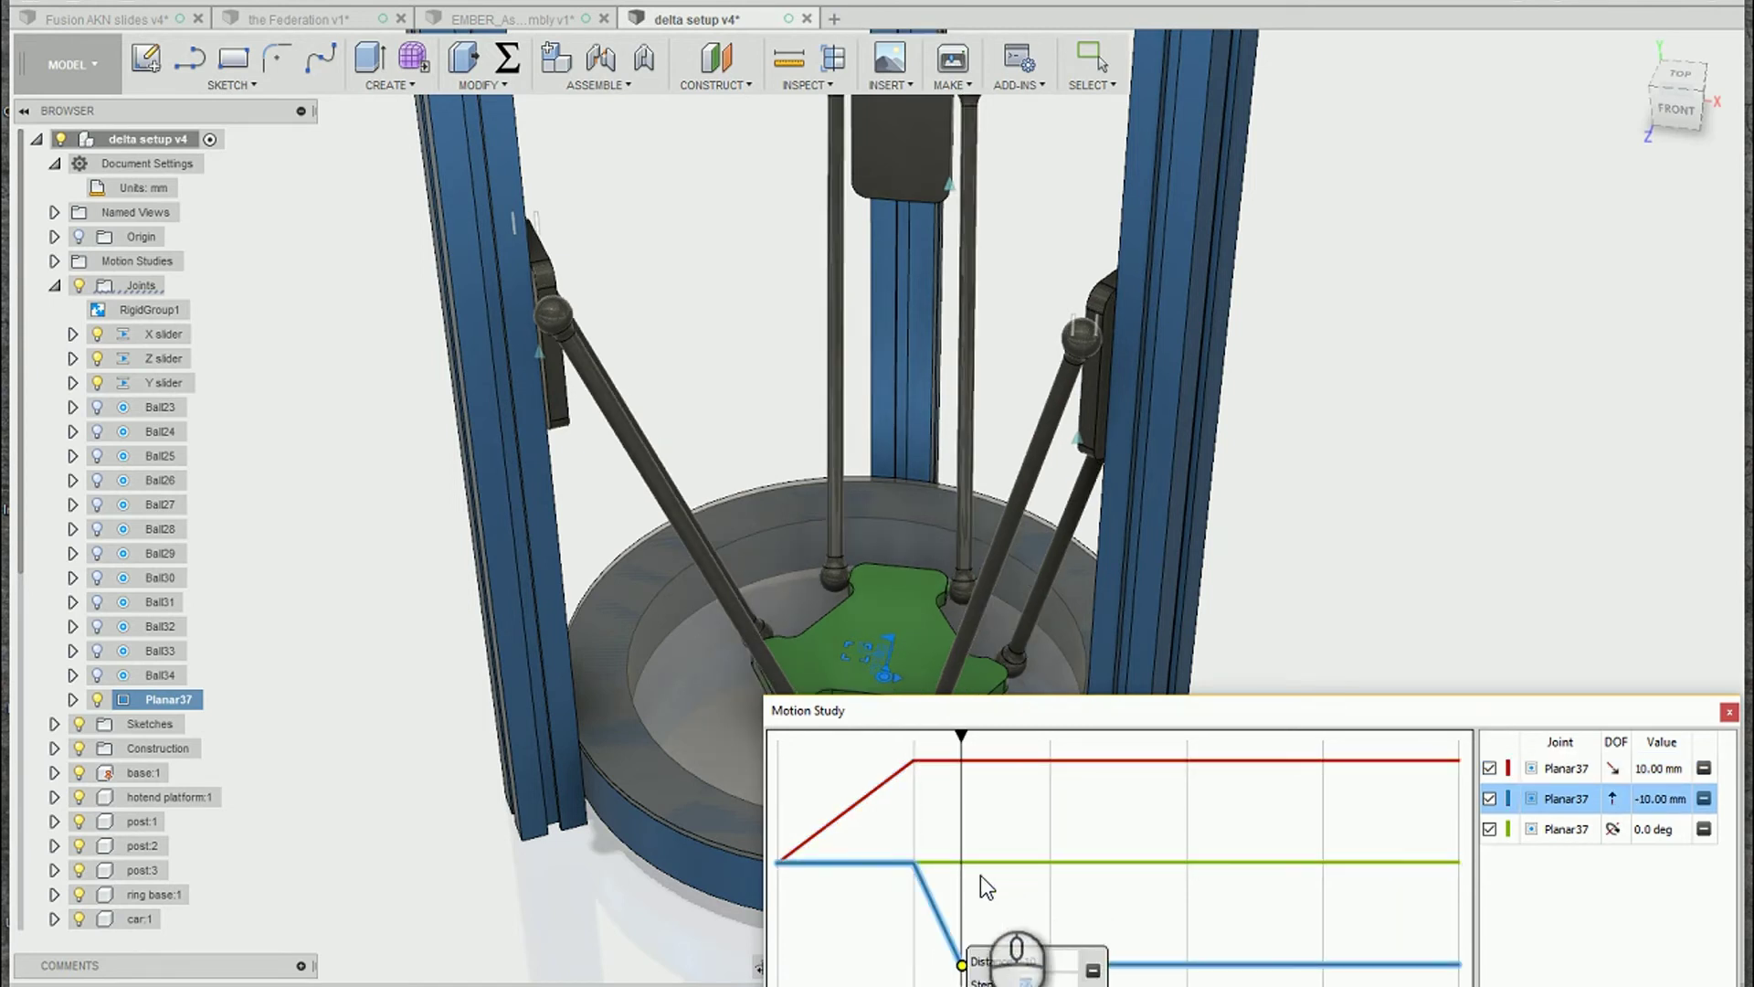
{"action": "mouse_move", "coordinate": [958, 932]}
{"action": "left_mouse_down"}
{"action": "mouse_move", "coordinate": [943, 924]}
{"action": "mouse_move", "coordinate": [969, 931]}
{"action": "left_mouse_up"}
{"action": "key", "text": "Escape"}
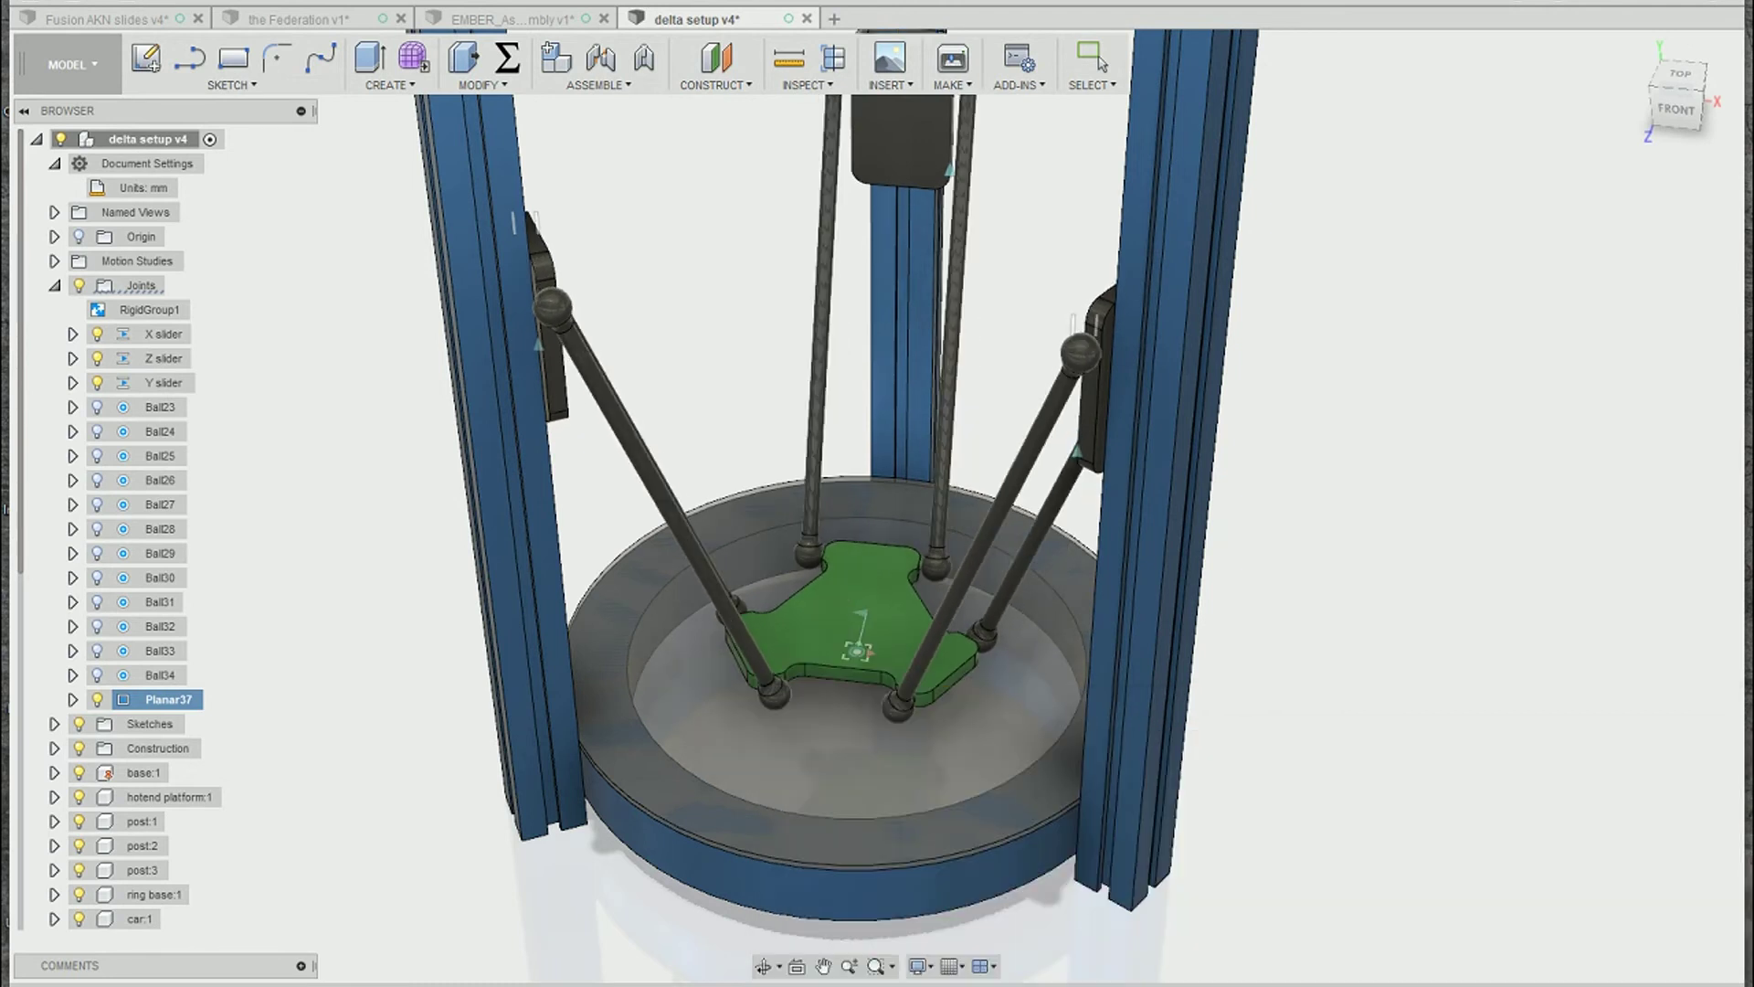
Step: Edit the saved printing study, scrub its zigzag platform animation, then close it
{"action": "left_click", "coordinate": [54, 260]}
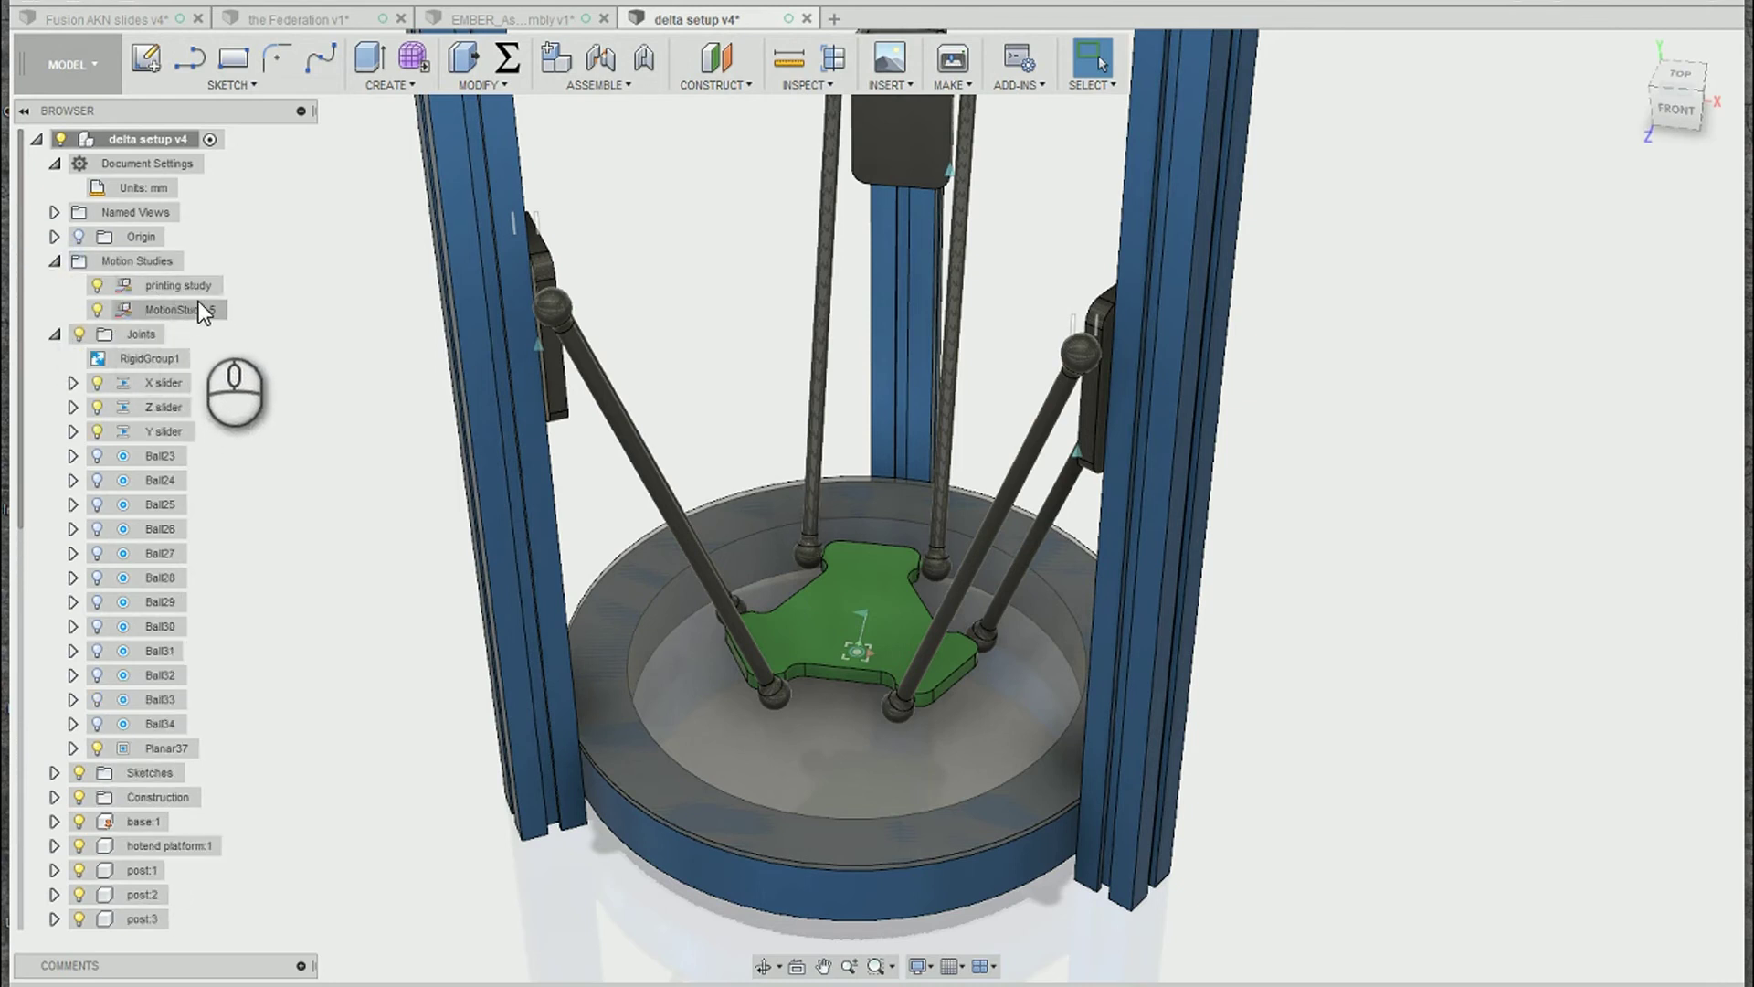
{"action": "left_click", "coordinate": [194, 287]}
{"action": "right_click", "coordinate": [197, 287]}
{"action": "left_click", "coordinate": [245, 321]}
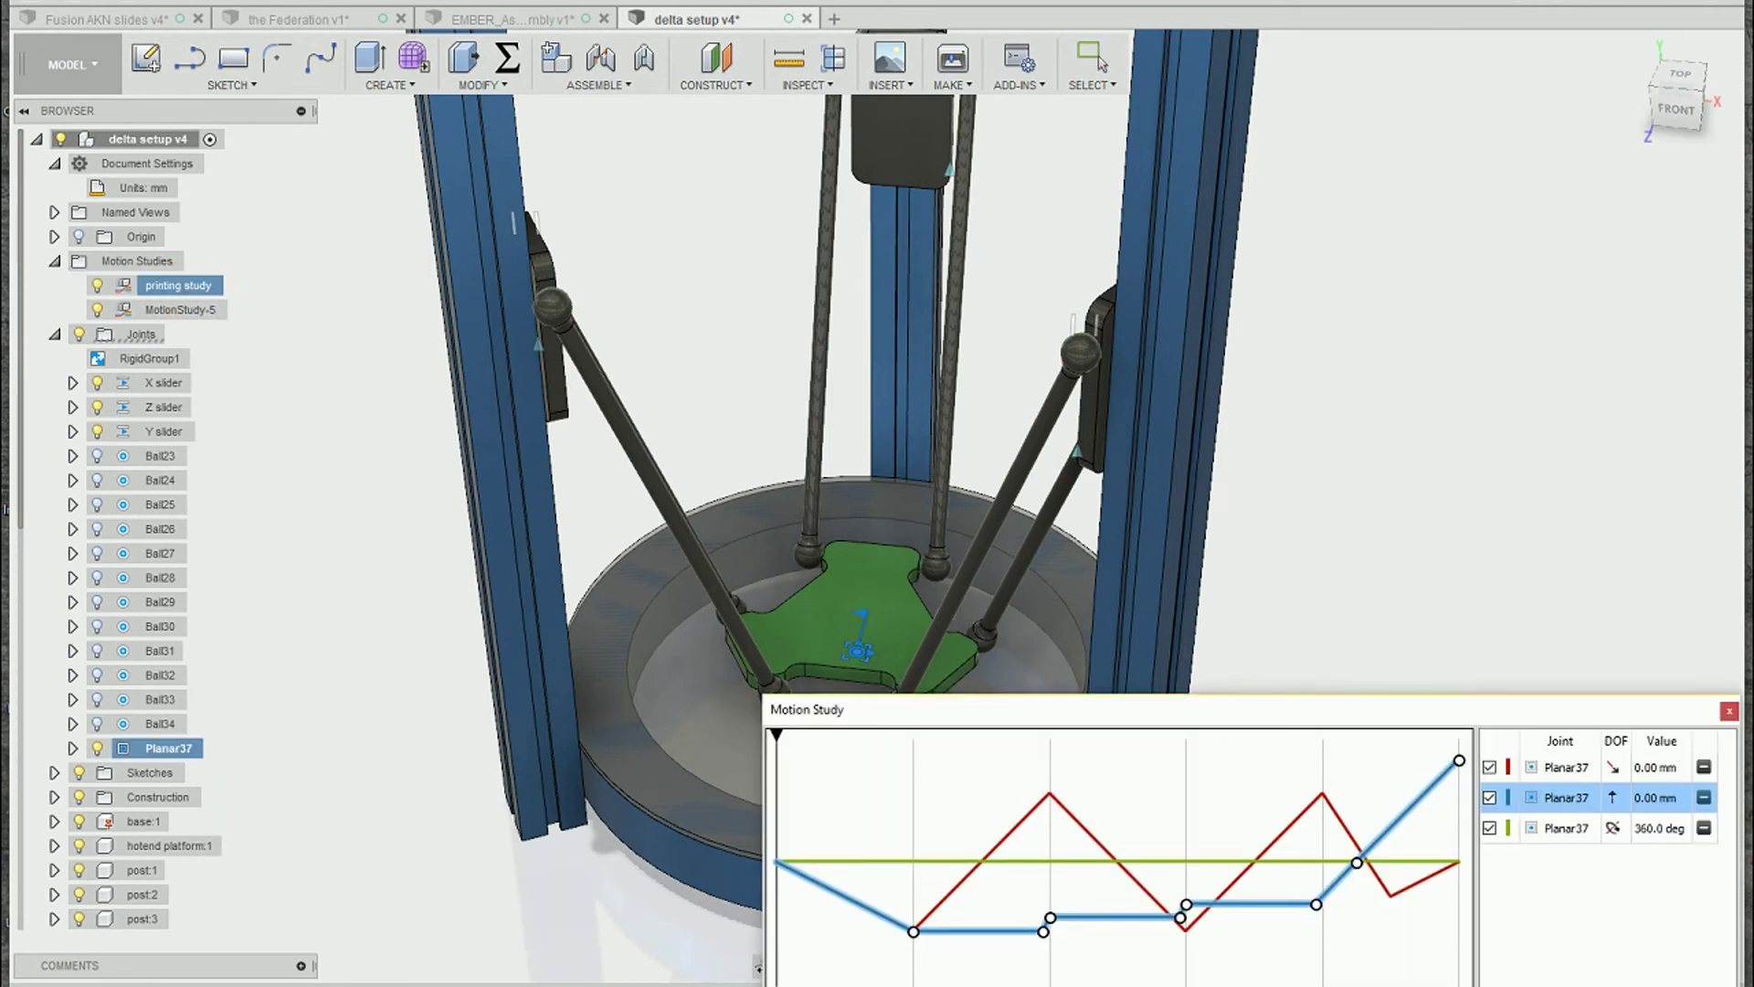
{"action": "middle_click_drag", "start_coordinate": [1253, 380], "coordinate": [1236, 313]}
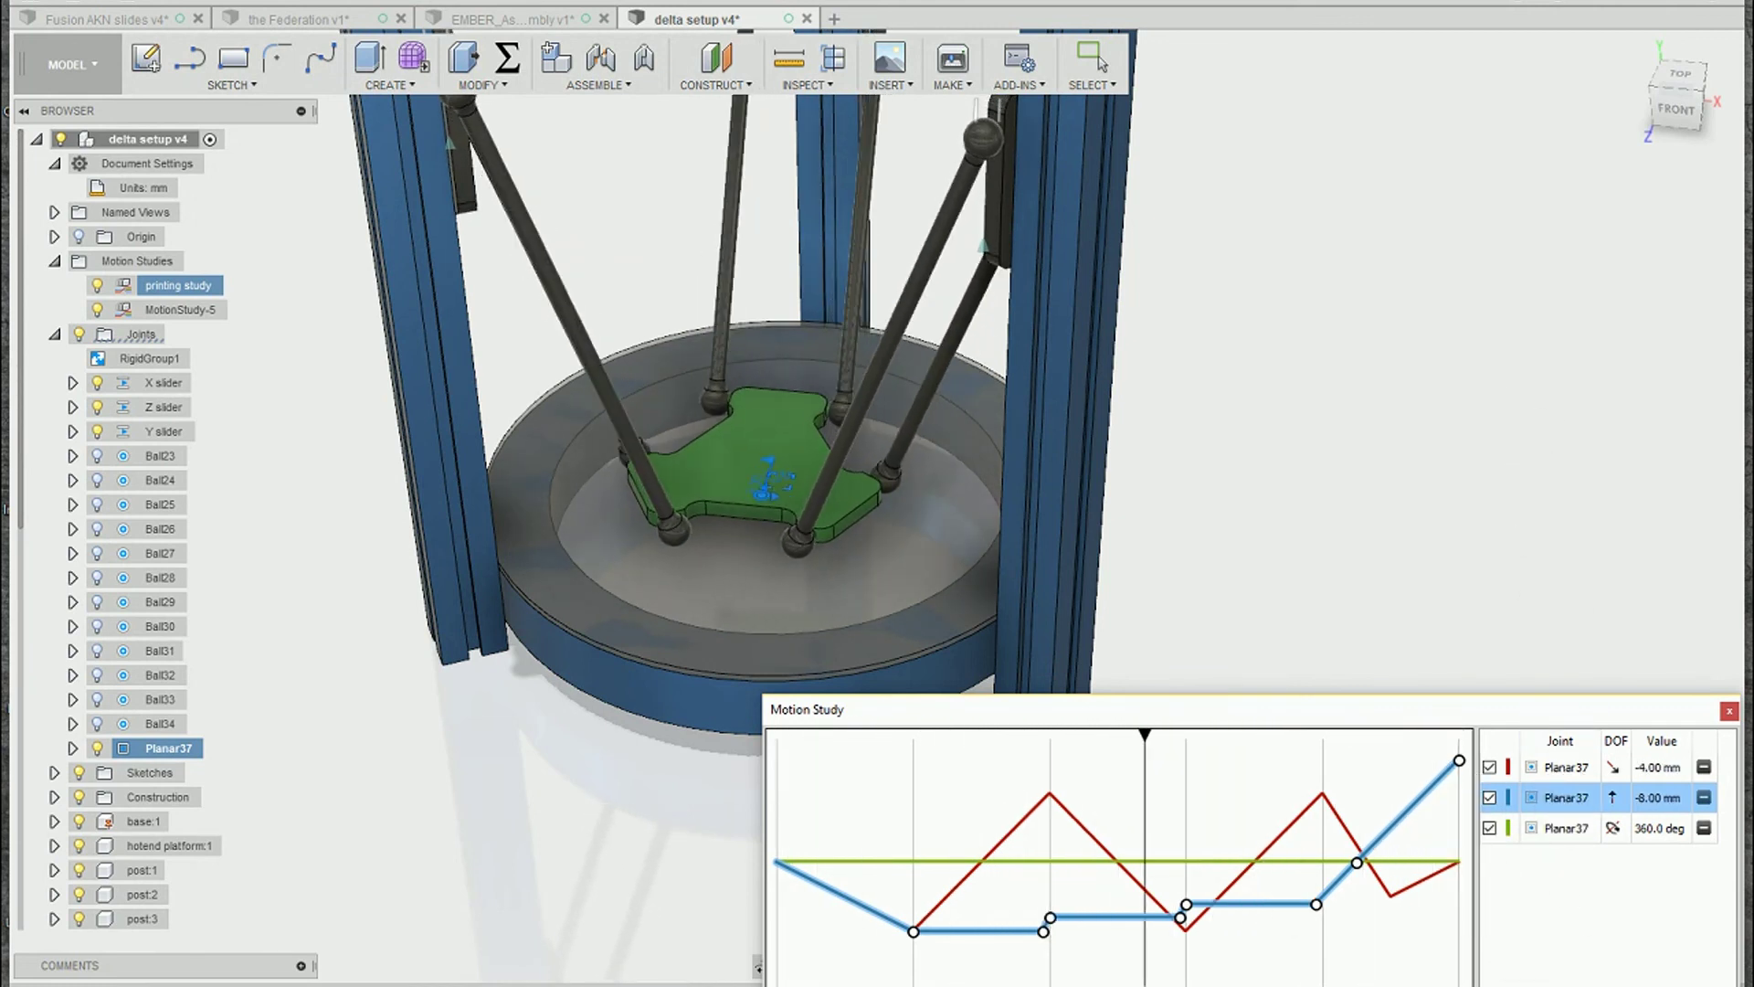
{"action": "key", "text": "Escape"}
Step: Revert the printer, then show the Outro slide in the Fusion AKN slides v4 document
{"action": "left_click", "coordinate": [1202, 56]}
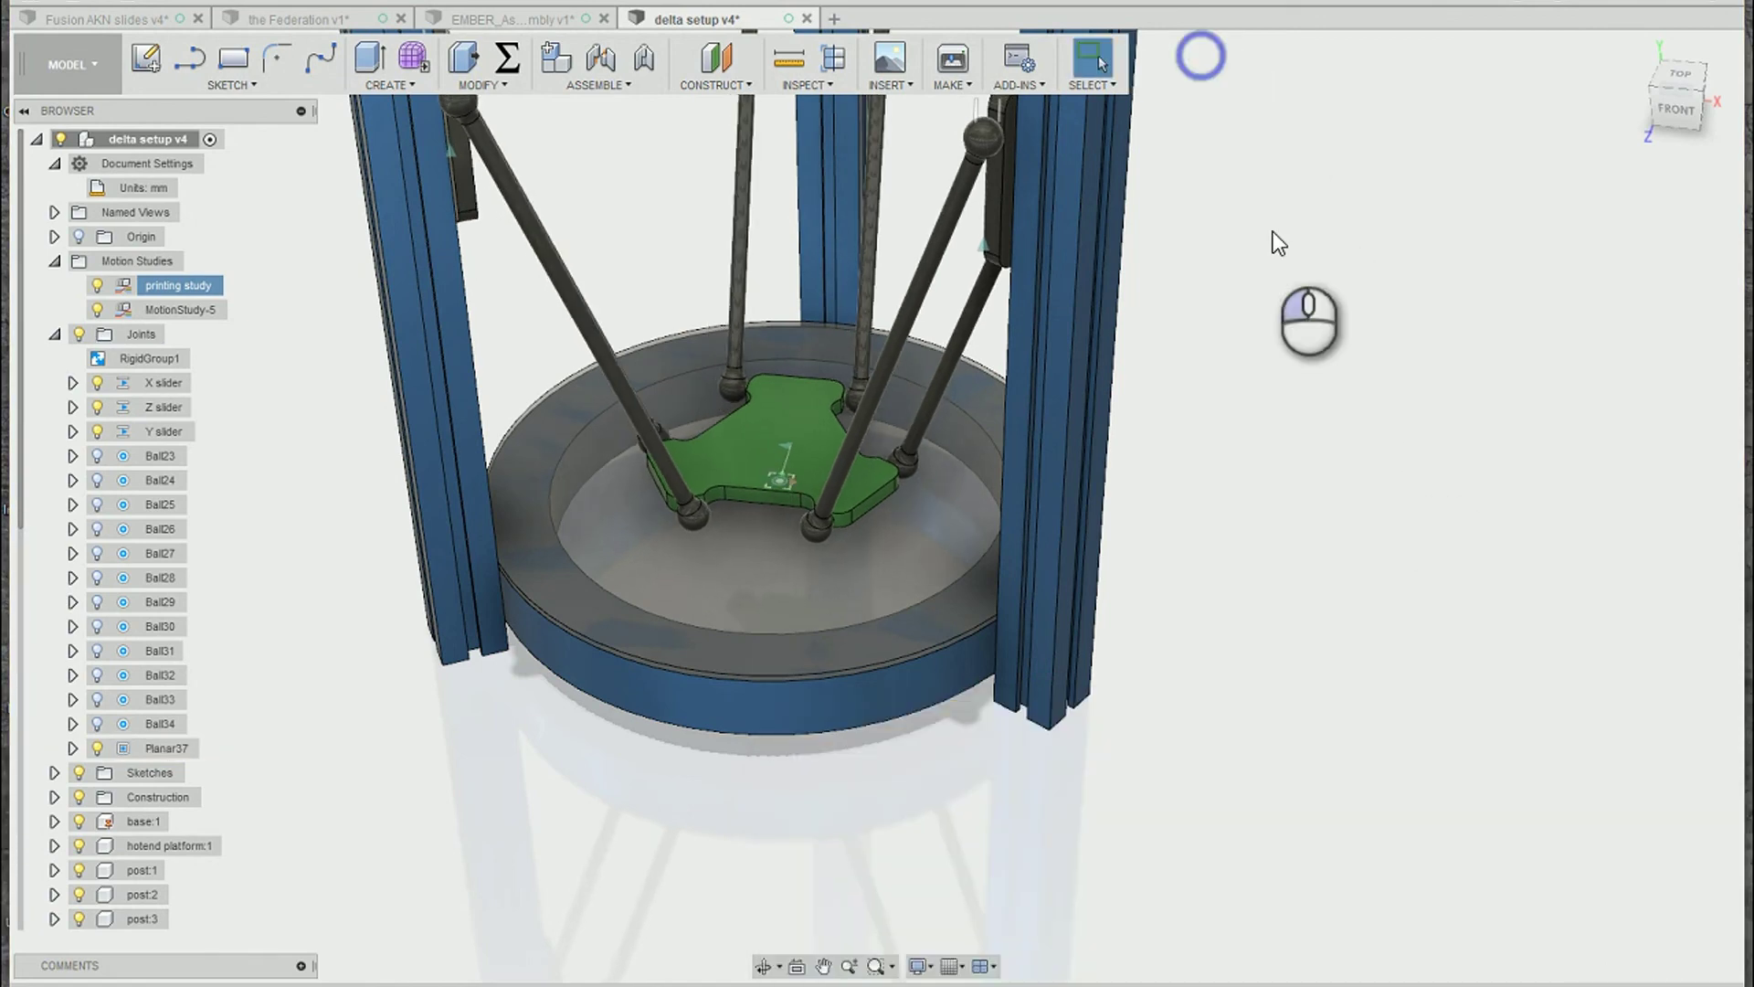
{"action": "middle_click_drag", "start_coordinate": [1242, 562], "coordinate": [1418, 570], "text": "shift"}
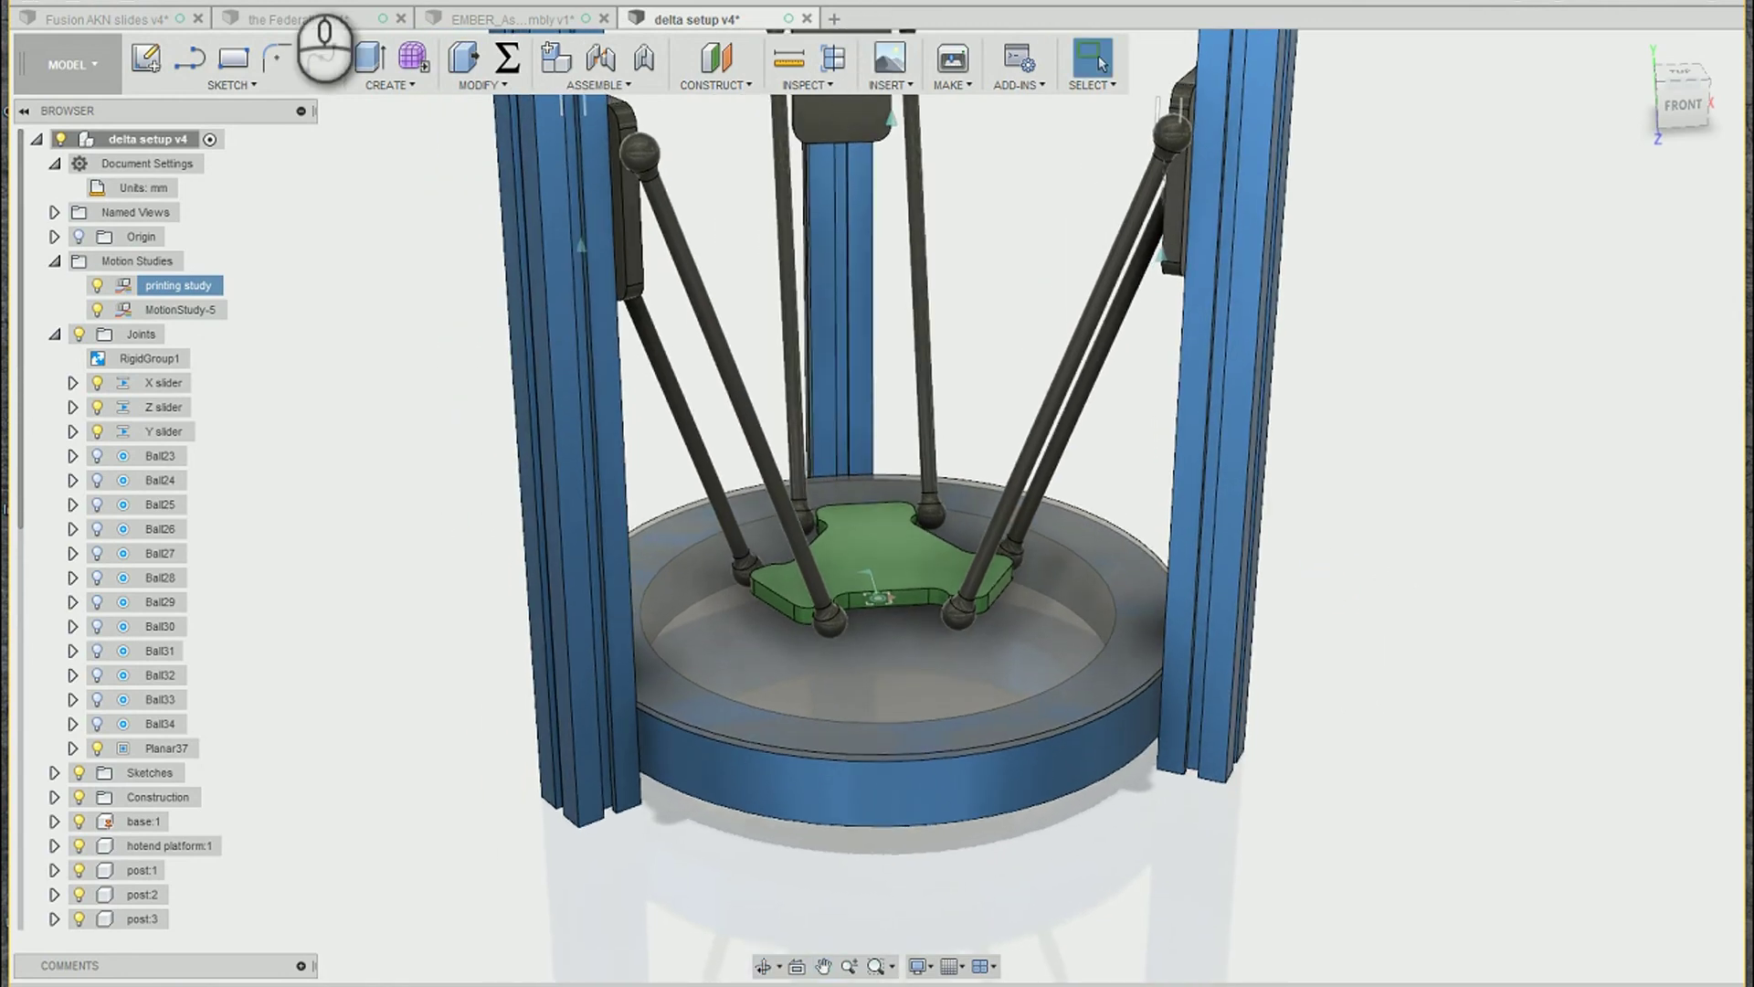
{"action": "left_click", "coordinate": [96, 16]}
{"action": "double_click", "coordinate": [121, 334]}
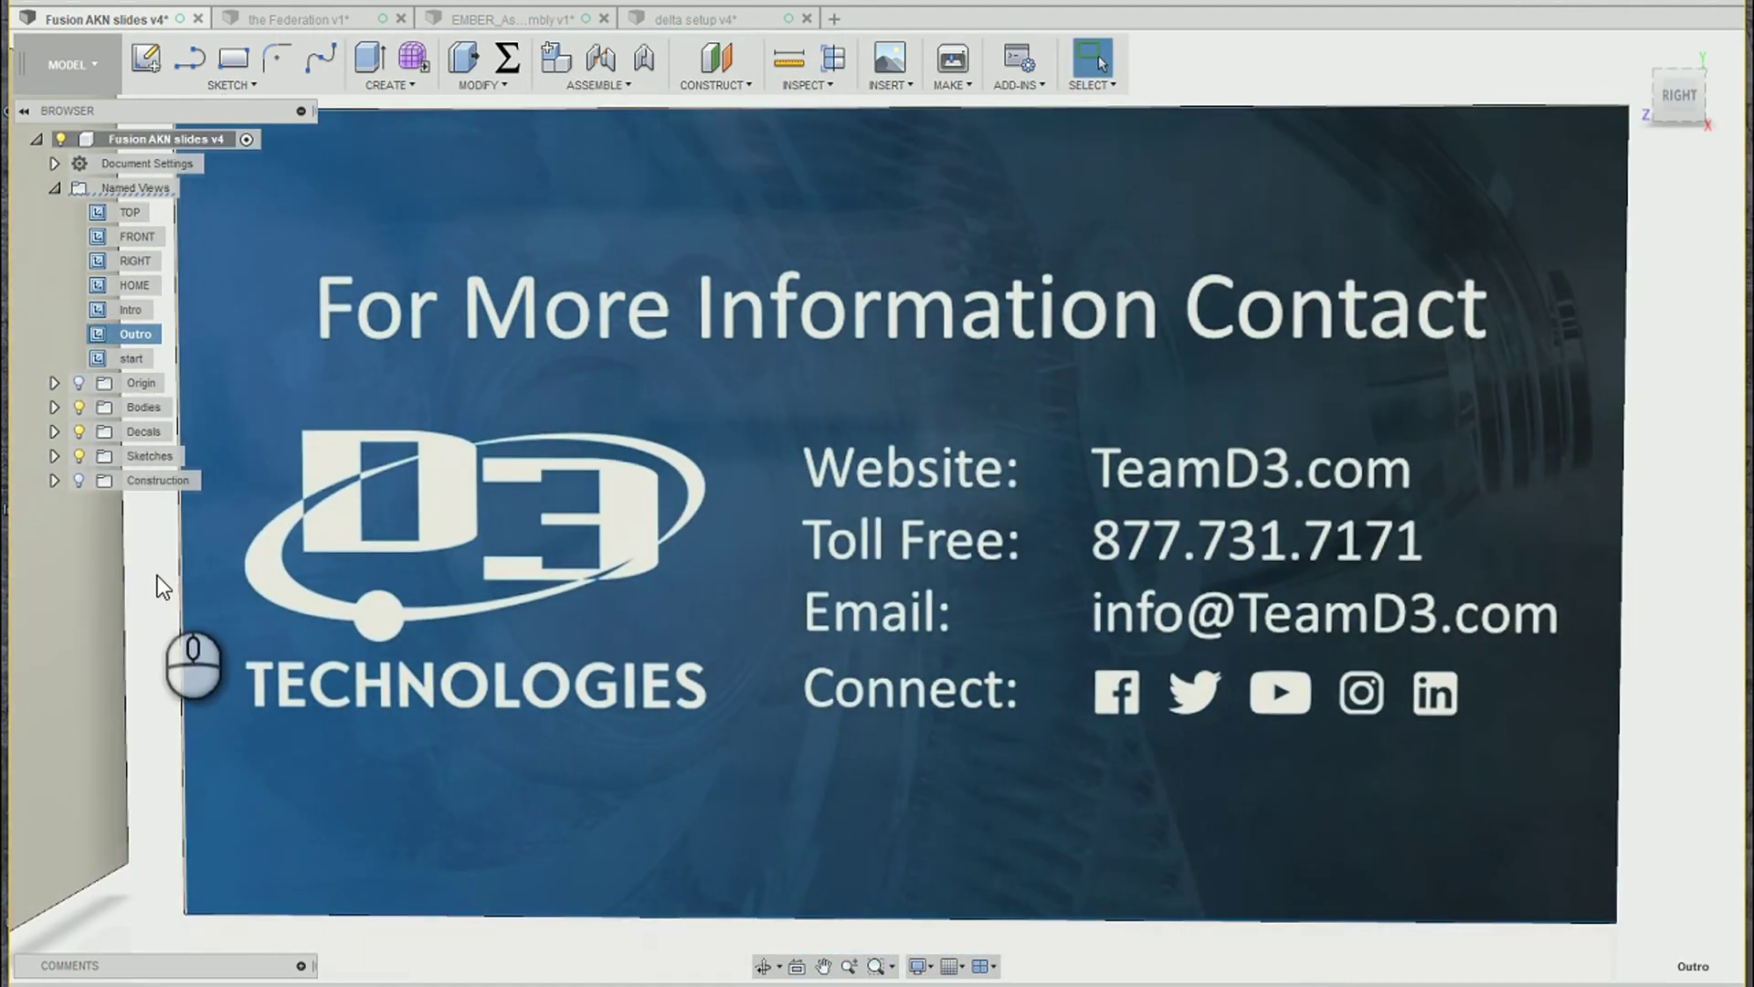